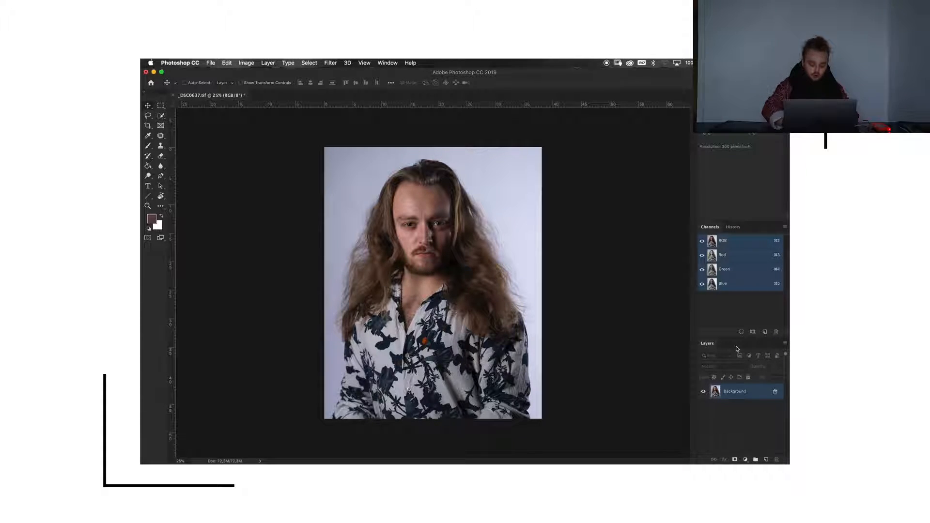
Step: Create a new layer, stamp the visible image into it, and duplicate that layer
key("super+shift+n")
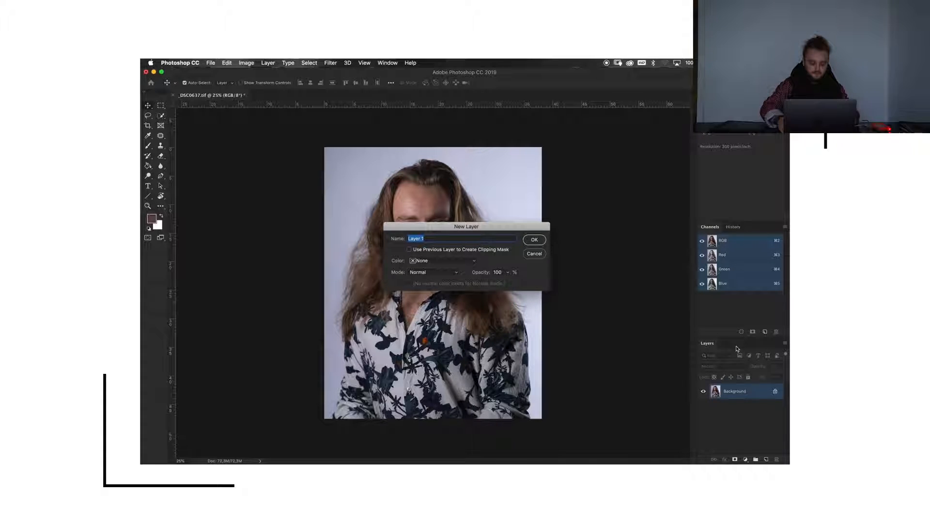
key("Return")
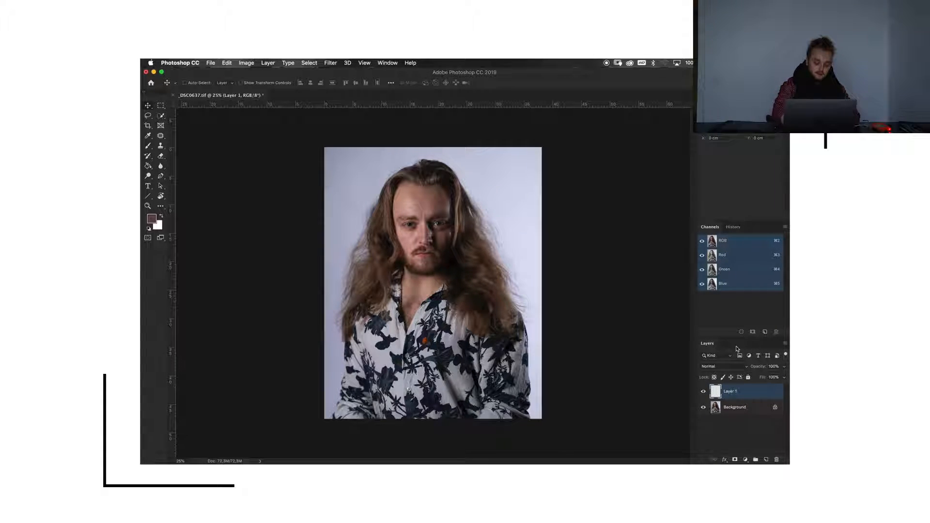
key("super+alt+shift+e")
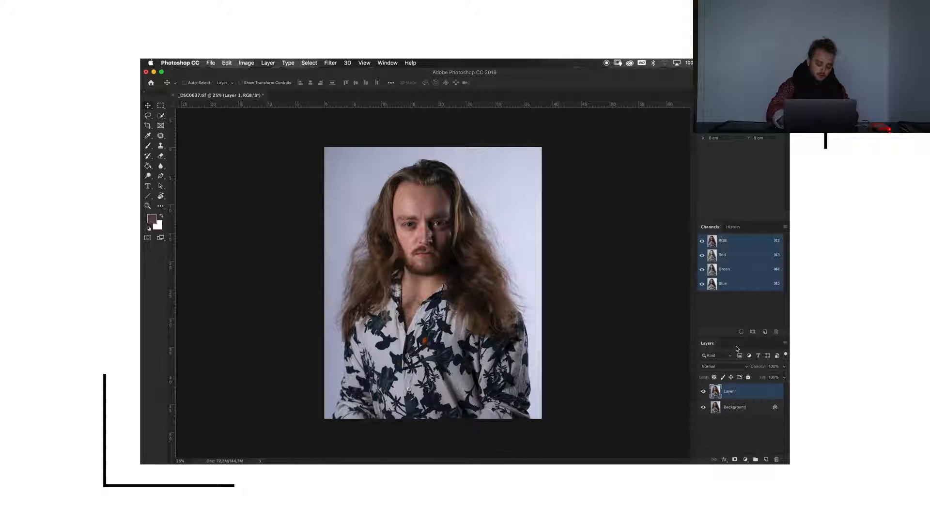
key("super+j")
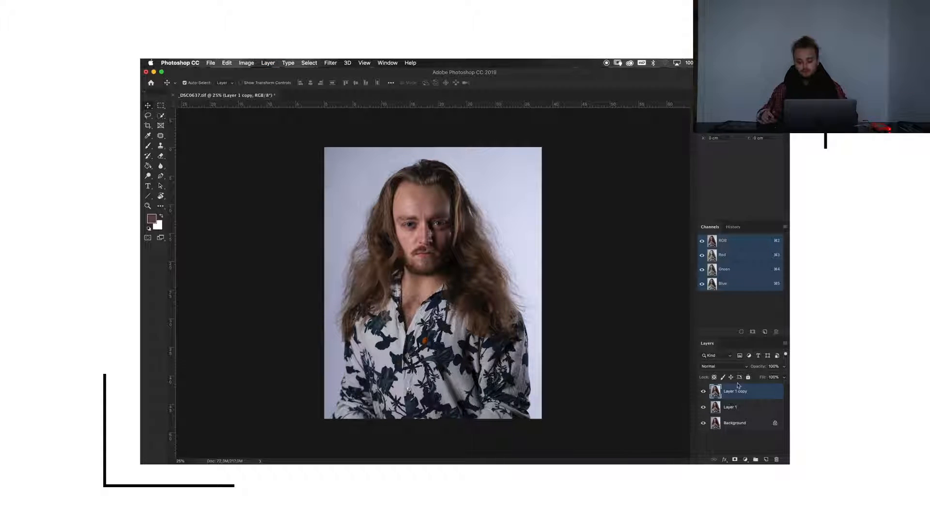
Step: Hide Layer 1 copy and open a Gaussian Blur on Layer 1 with the preview centred on the face
left_click(704, 391)
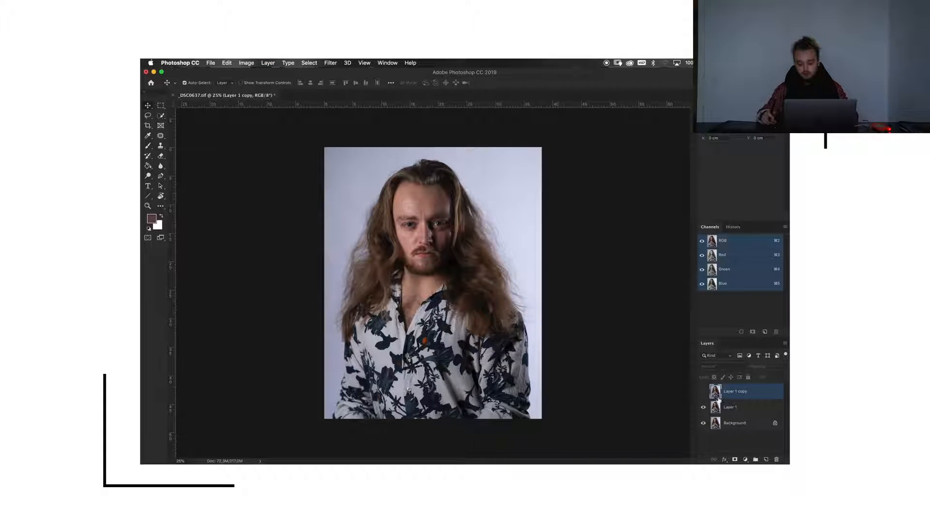
left_click(710, 403)
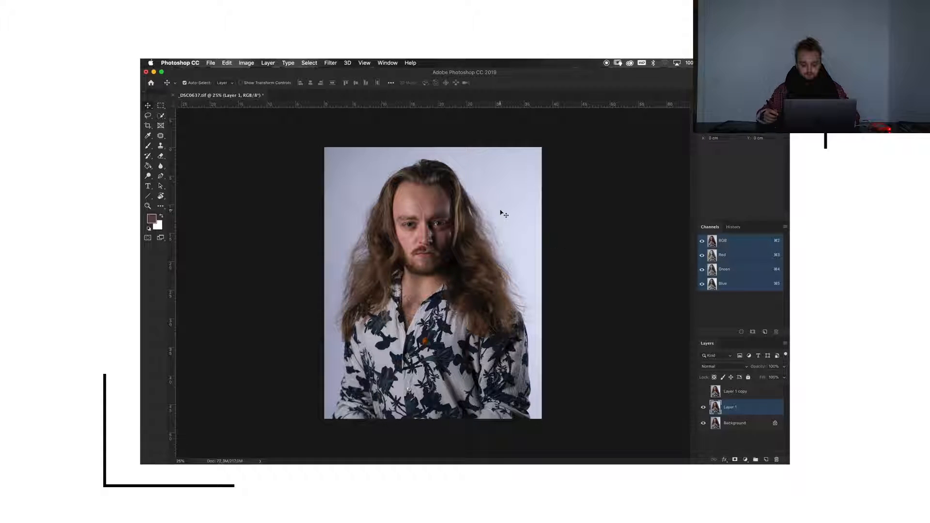
left_click(326, 62)
mouse_move(353, 154)
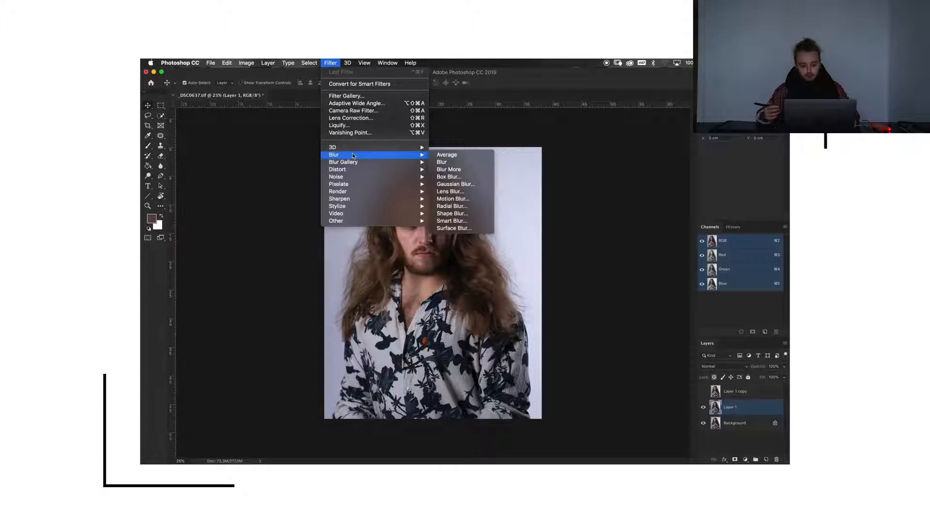
left_click(456, 185)
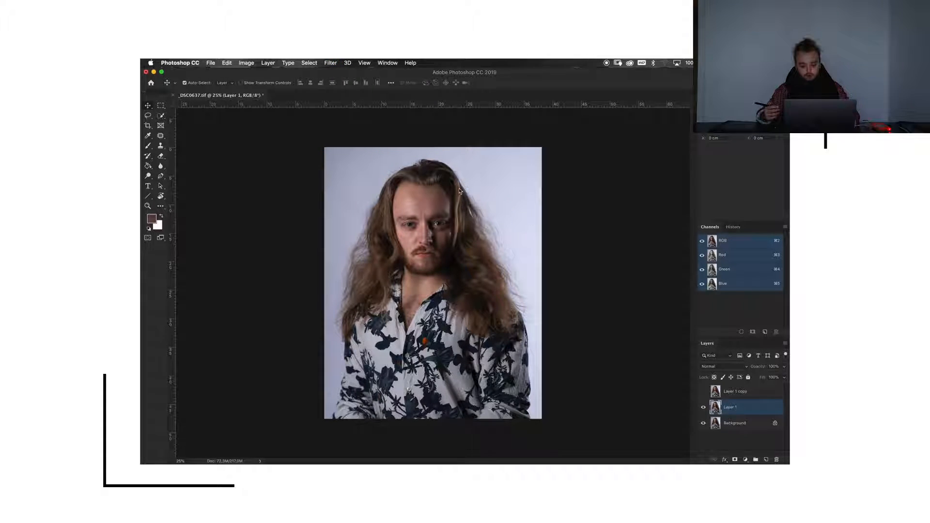
left_click(427, 220)
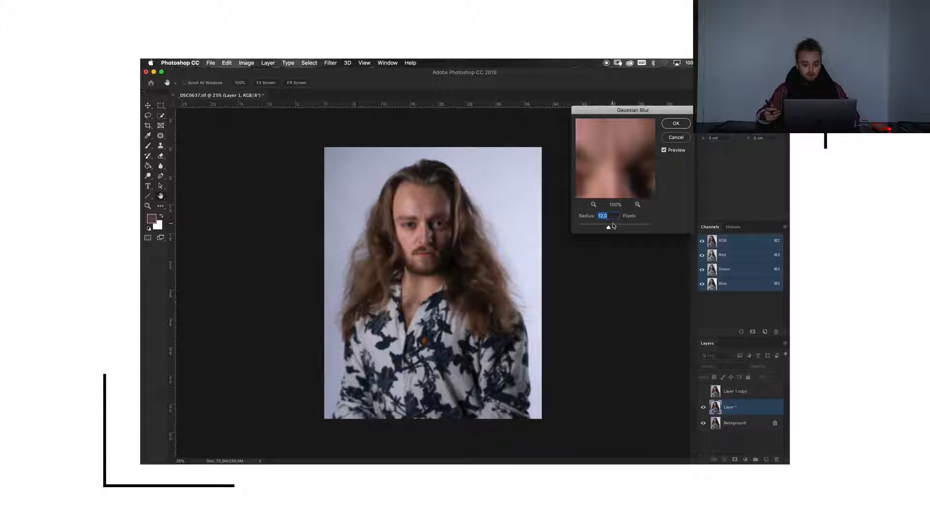
Step: Blur Layer 1 with a Gaussian Blur radius of about 45.8 pixels
left_click_drag(609, 227, 618, 226)
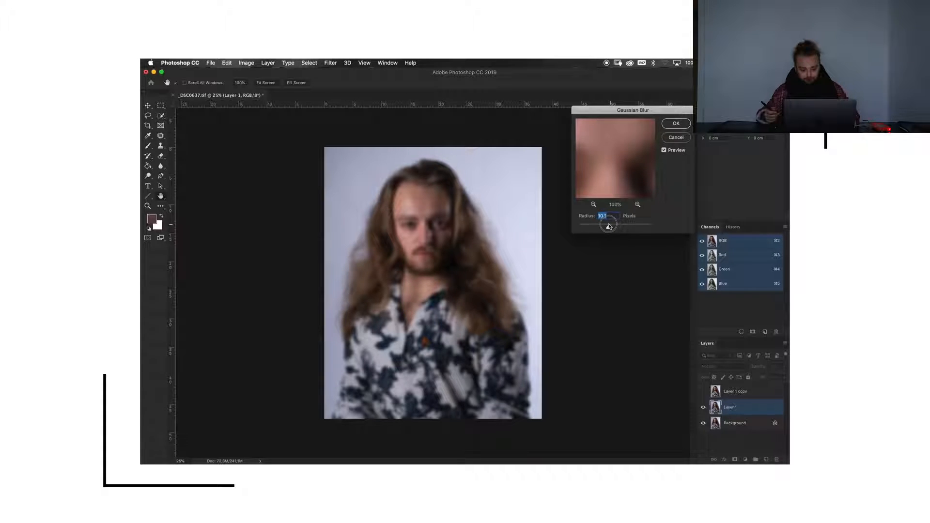
left_click(608, 226)
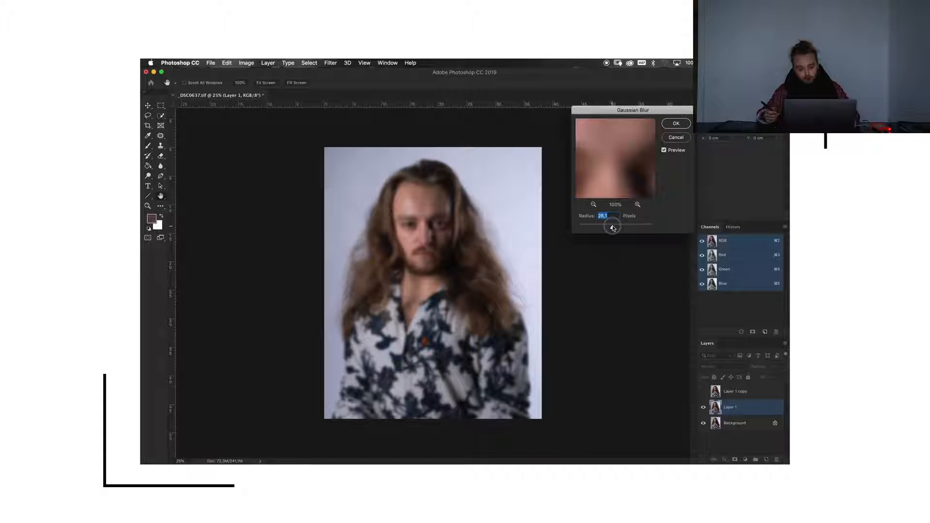
left_click_drag(612, 228, 616, 228)
key("super+plus")
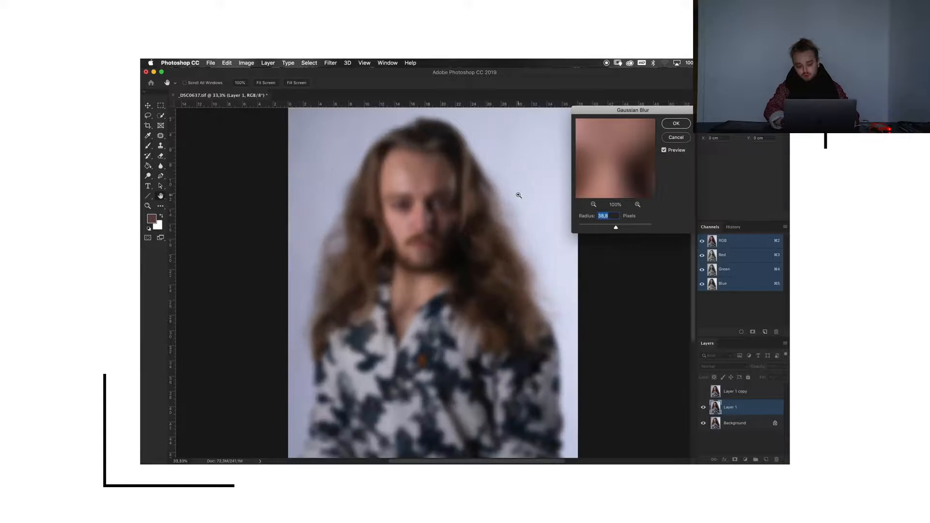
key("super+plus")
key("super+plus")
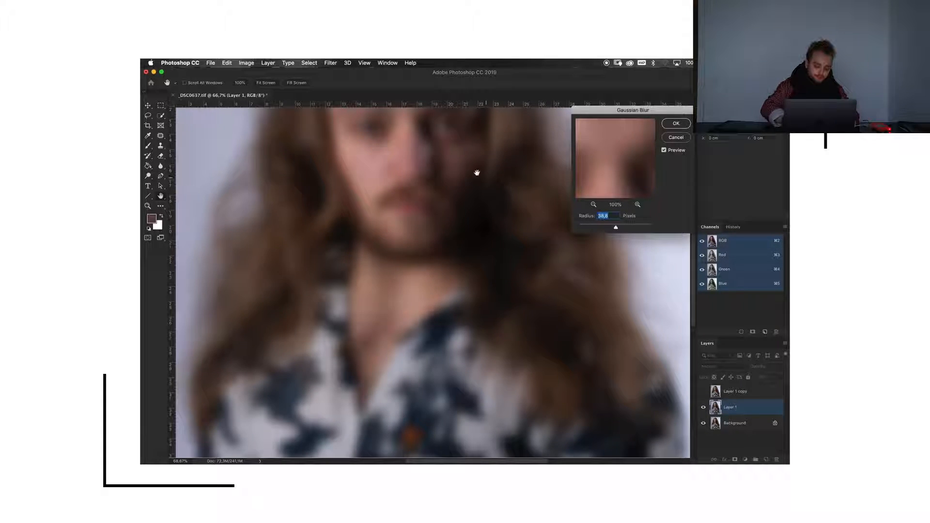
scroll(467, 193, "up", 3)
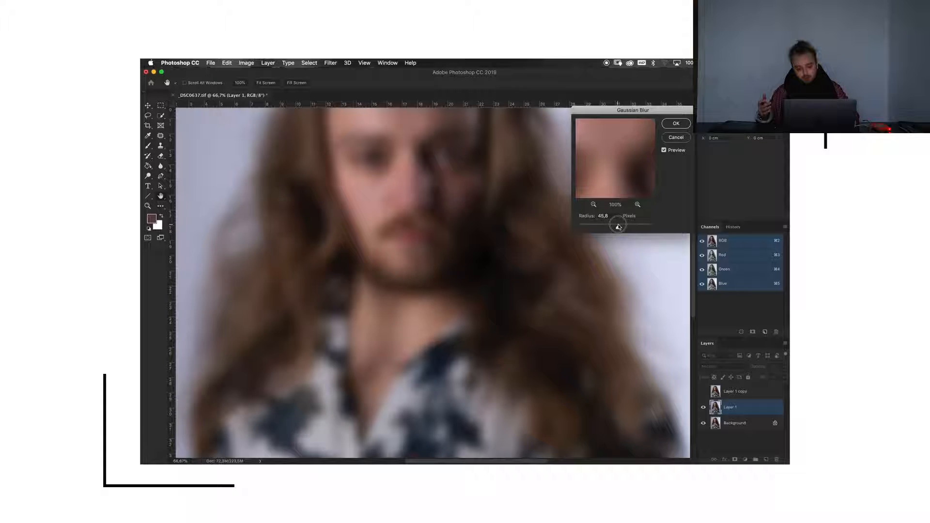
left_click_drag(618, 227, 618, 227)
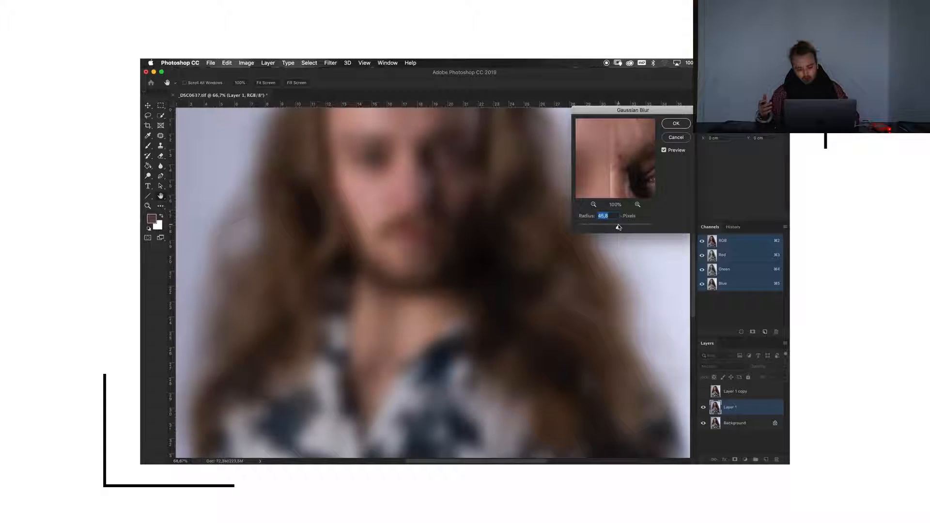
left_click(676, 125)
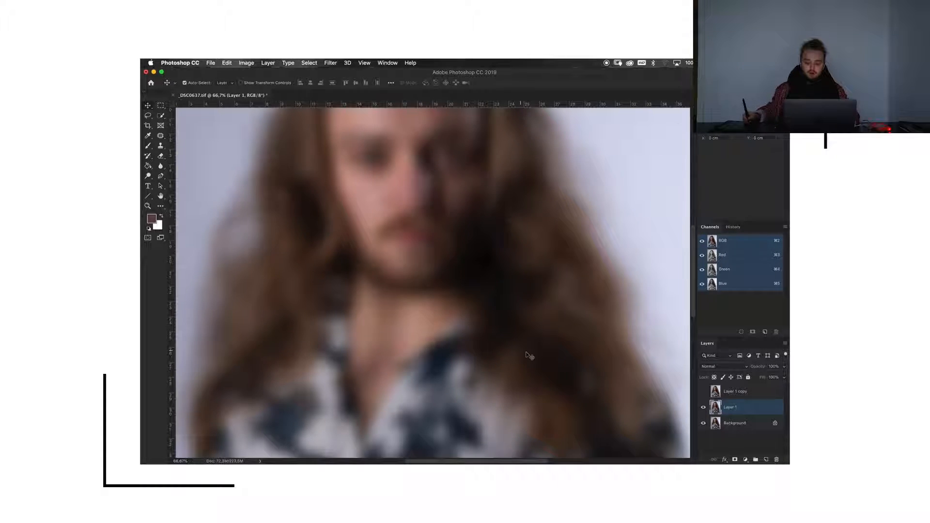
Step: Show Layer 1 copy and use Apply Image on it with Layer 1 as source, inverted, Add blending, scale 2, offset 0
left_click(702, 391)
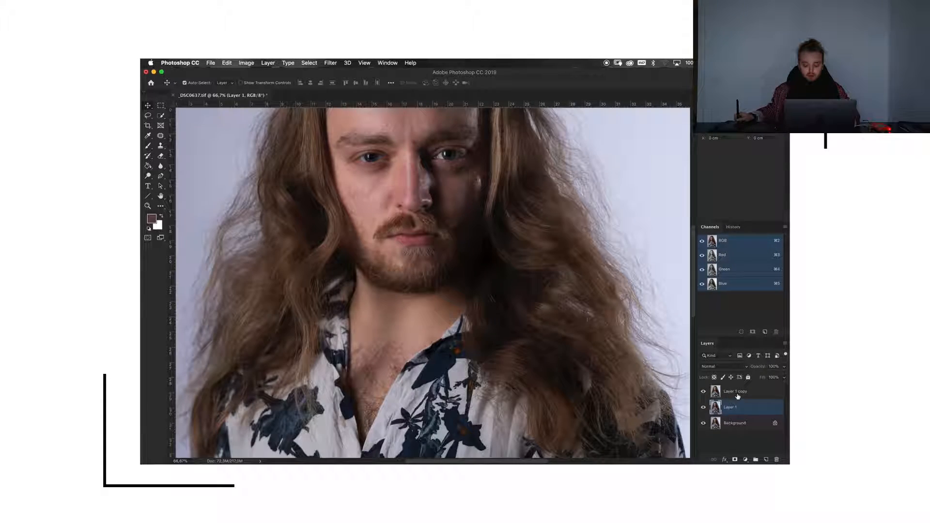
left_click(735, 391)
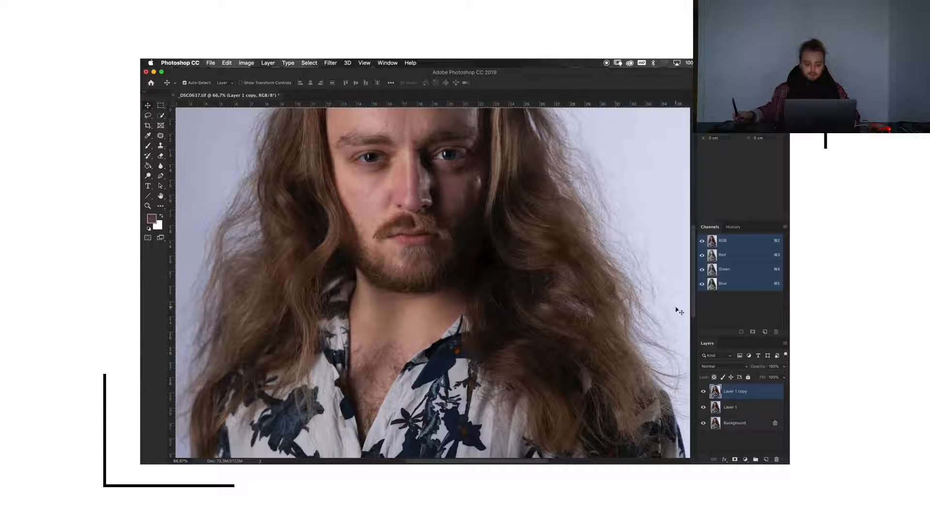
left_click(331, 63)
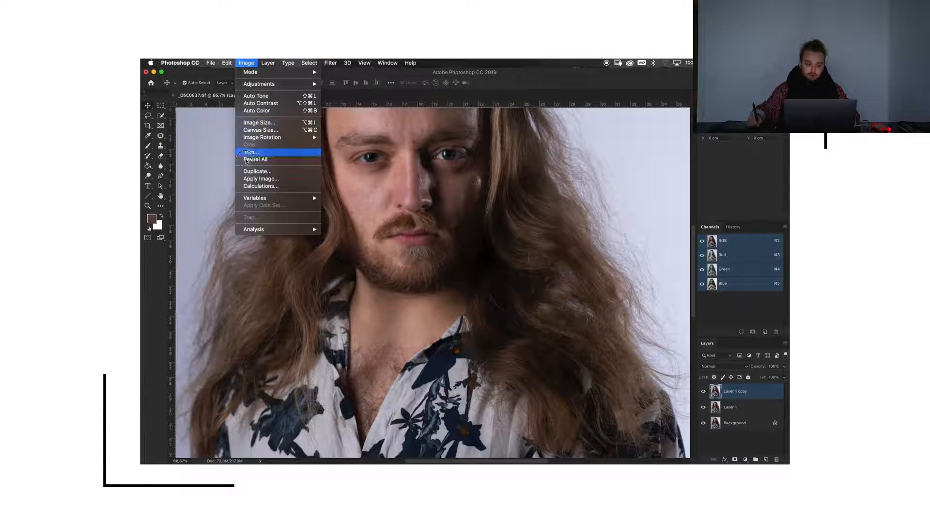
left_click(260, 179)
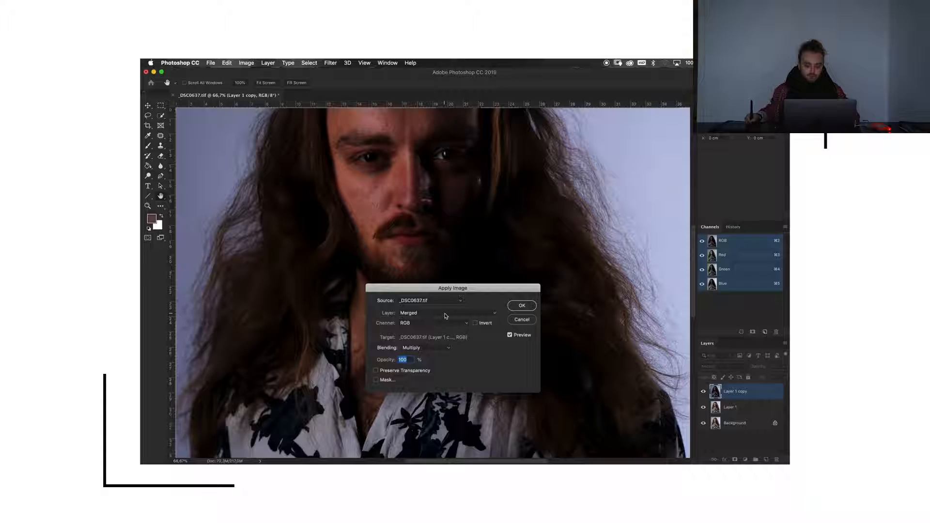
left_click(446, 314)
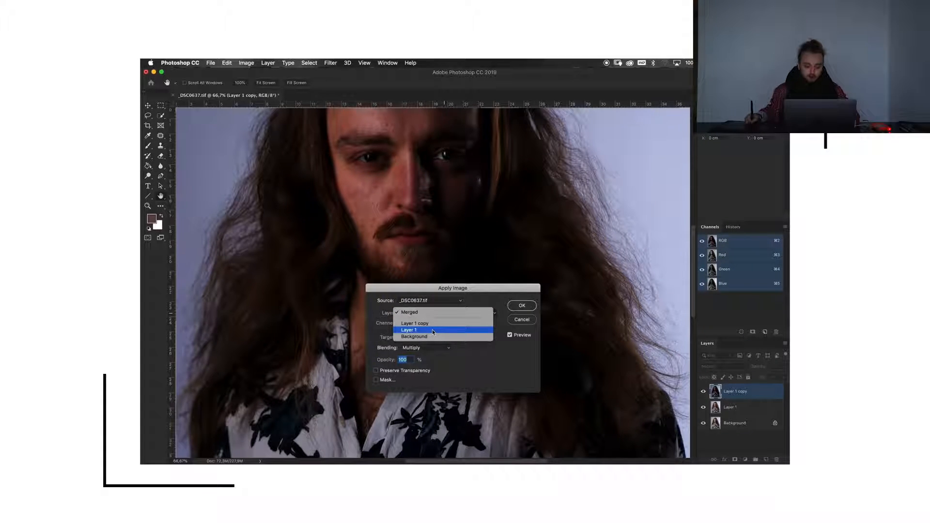
left_click(431, 329)
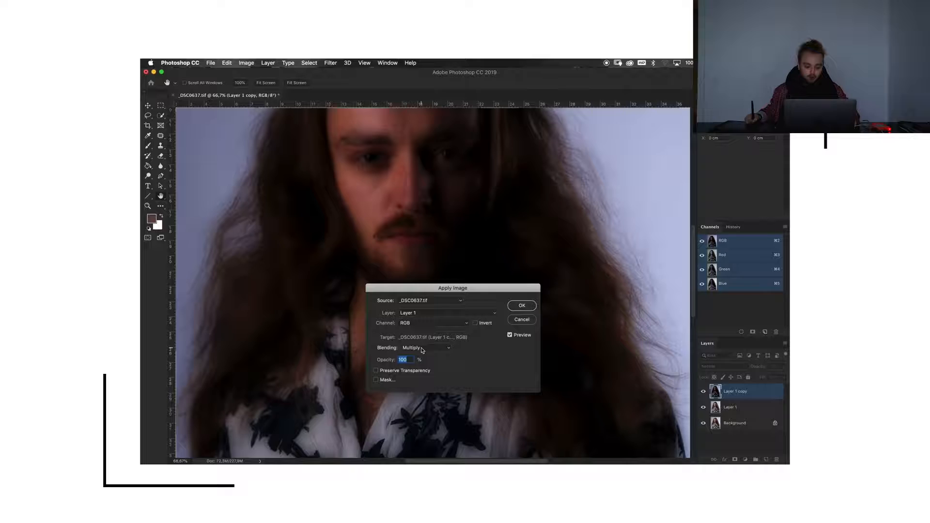
left_click(422, 350)
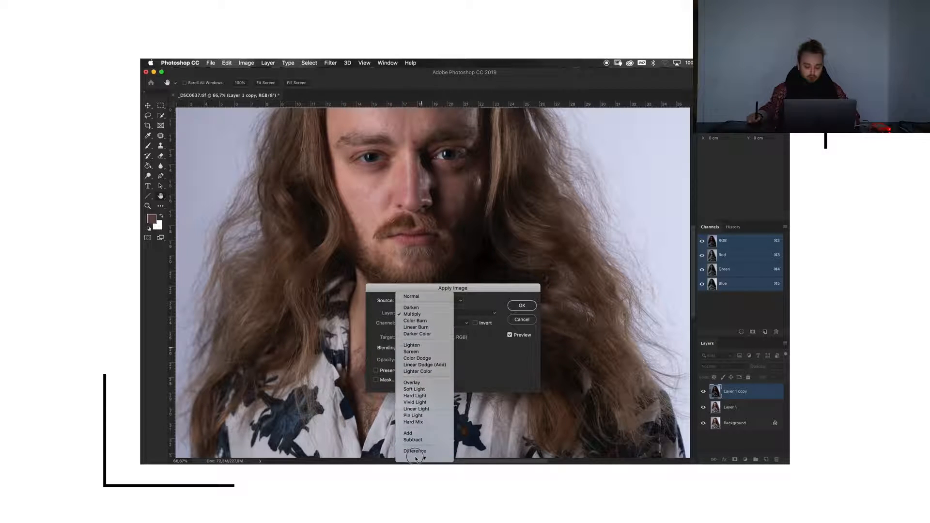
left_click(414, 432)
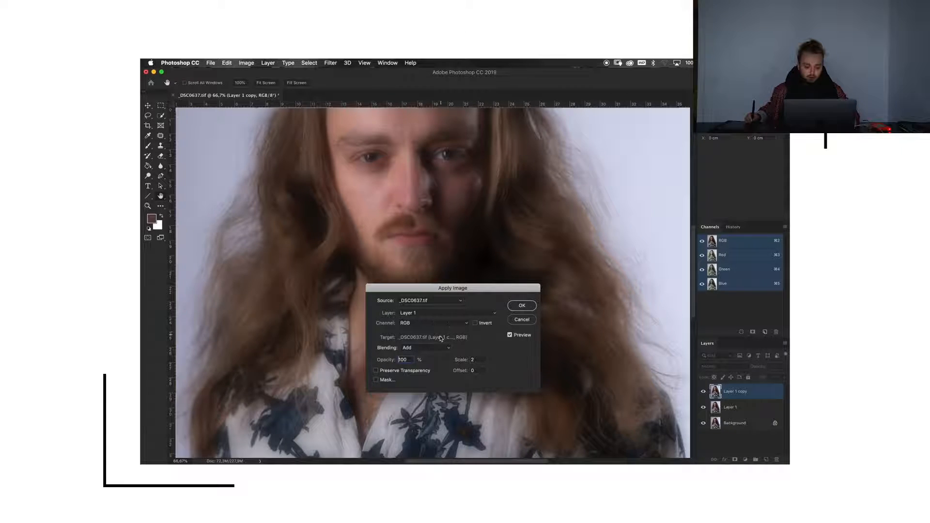
left_click(474, 323)
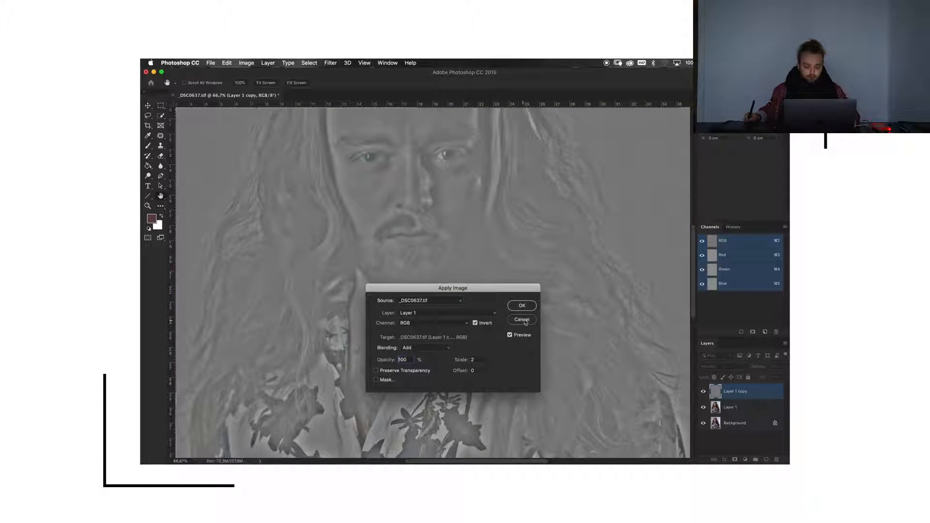
left_click(528, 309)
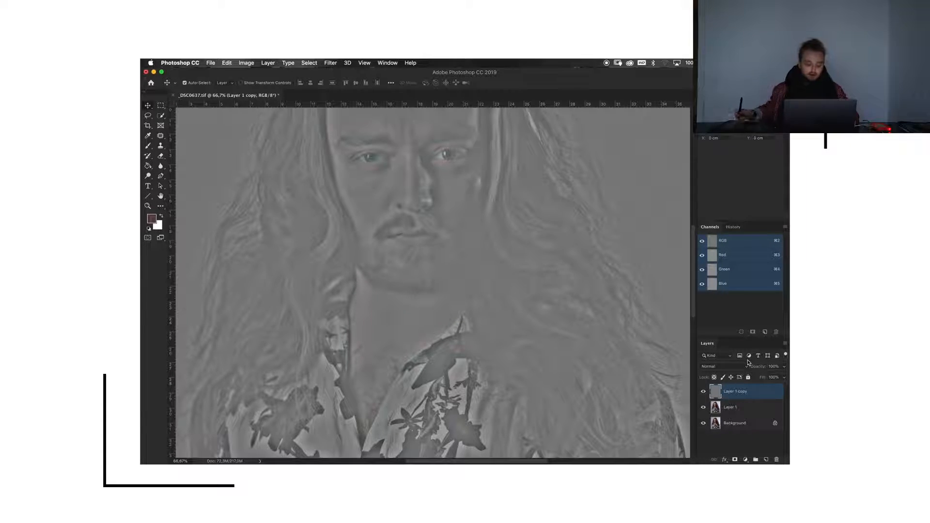
Step: Put Layer 1 copy in a group named High
key("super+g")
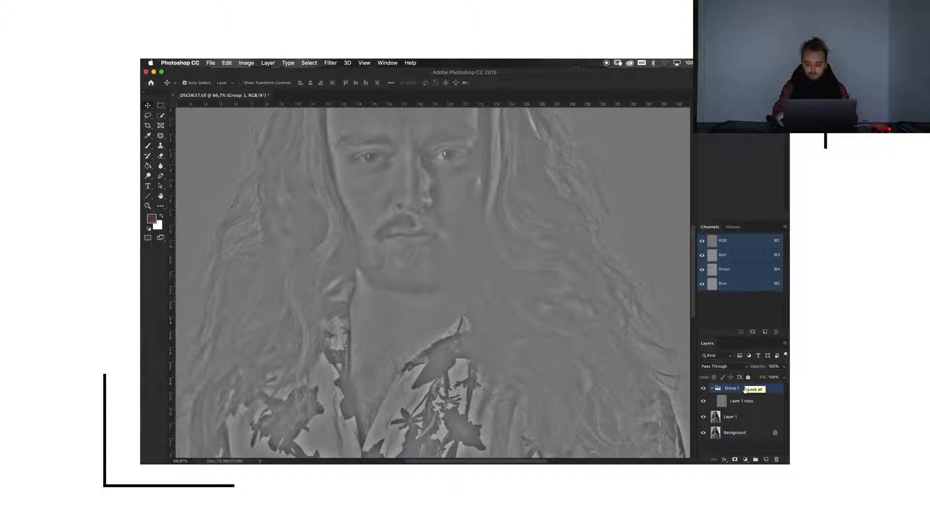
double_click(731, 388)
type("High")
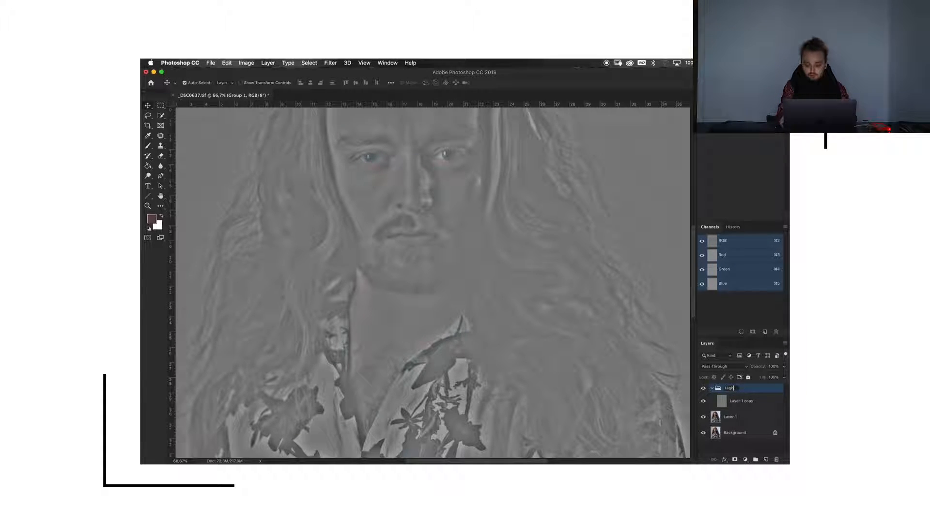
key("Return")
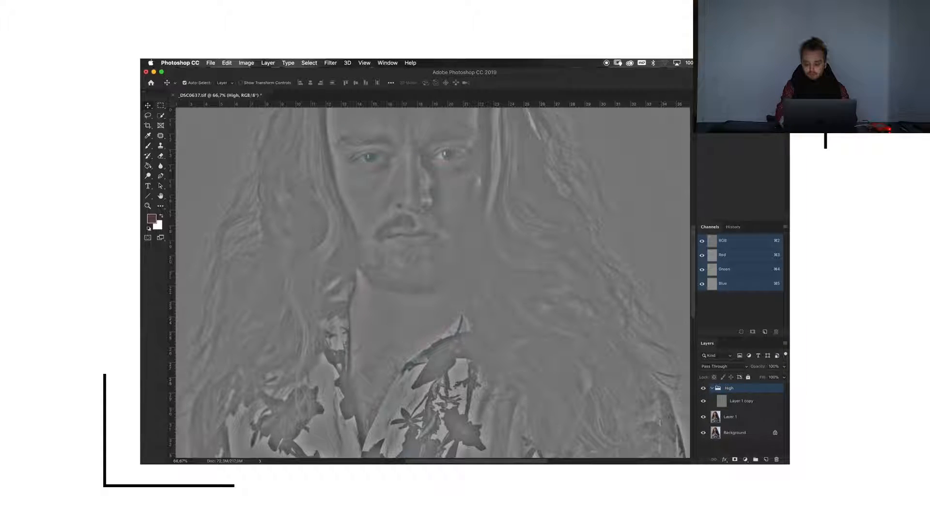
Step: Add an empty layer above Layer 1 and group the two layers under the name Low
left_click(723, 416)
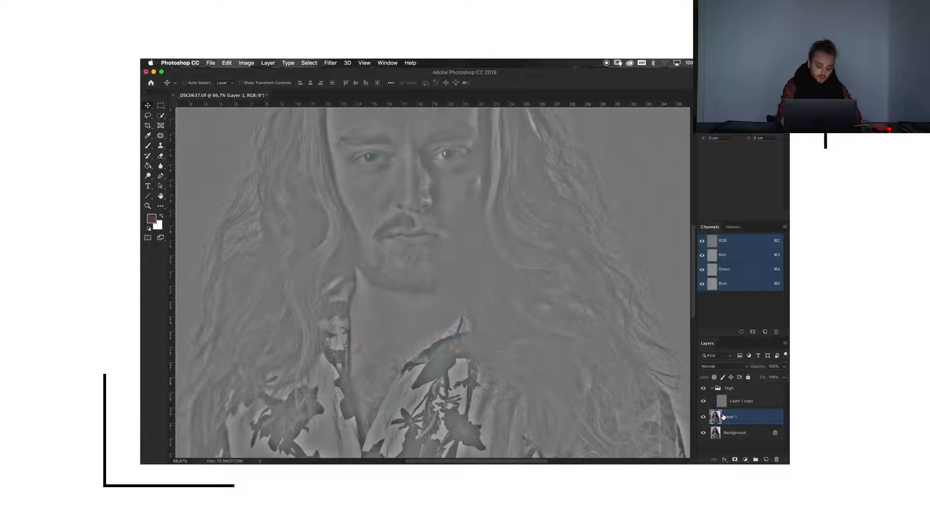
key("super+shift+n")
key("Return")
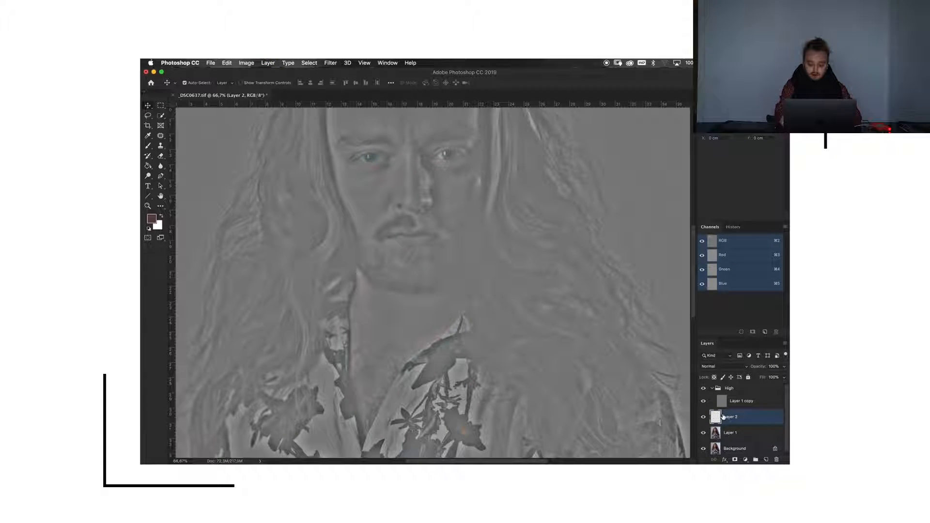
left_click(730, 433, "shift")
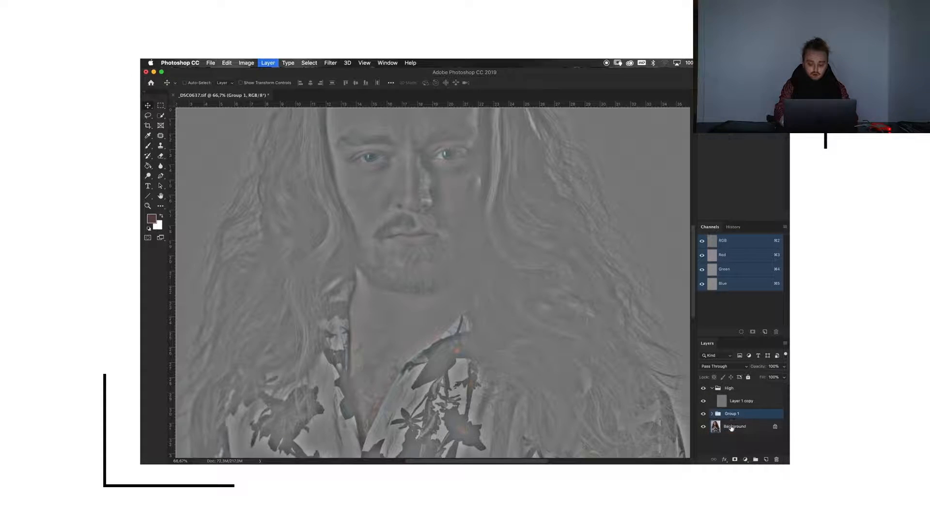
key("super+g")
double_click(731, 413)
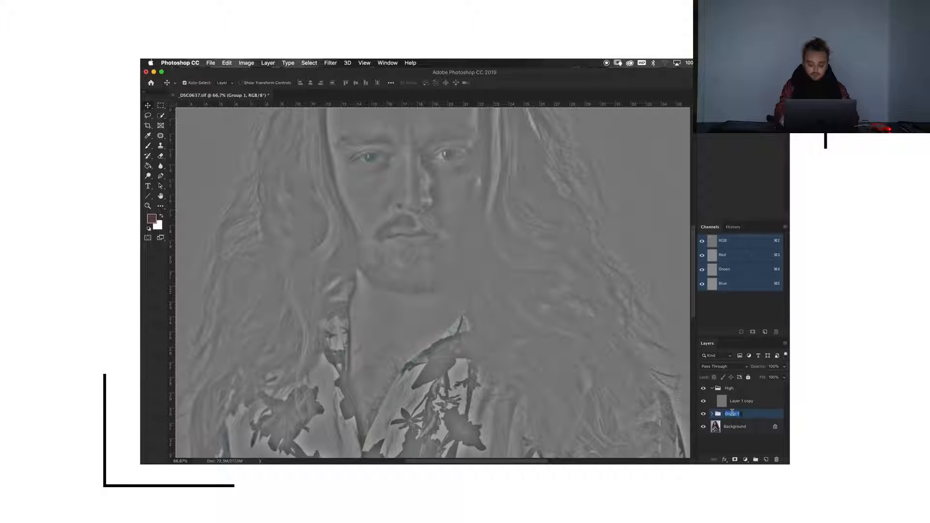
type("Low")
key("Return")
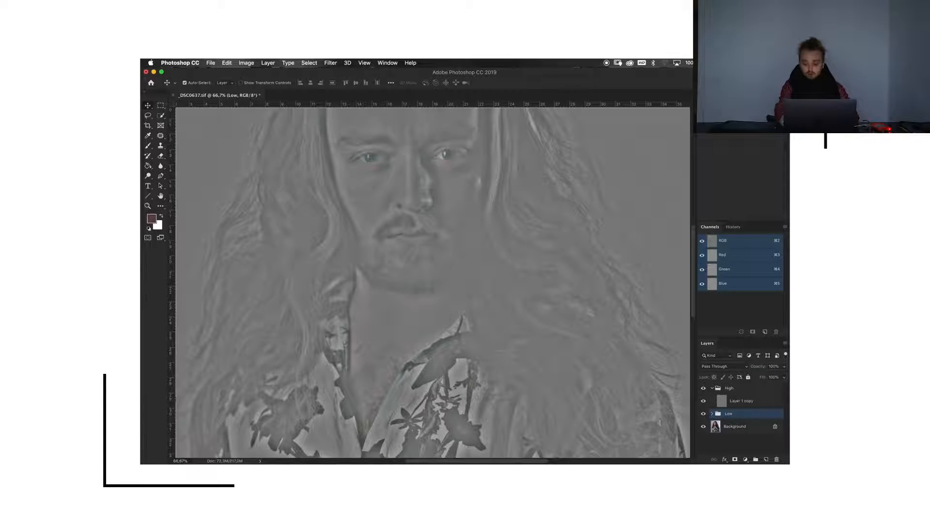
Step: Set the blend mode of Layer 1 copy to Linear Light
left_click(736, 400)
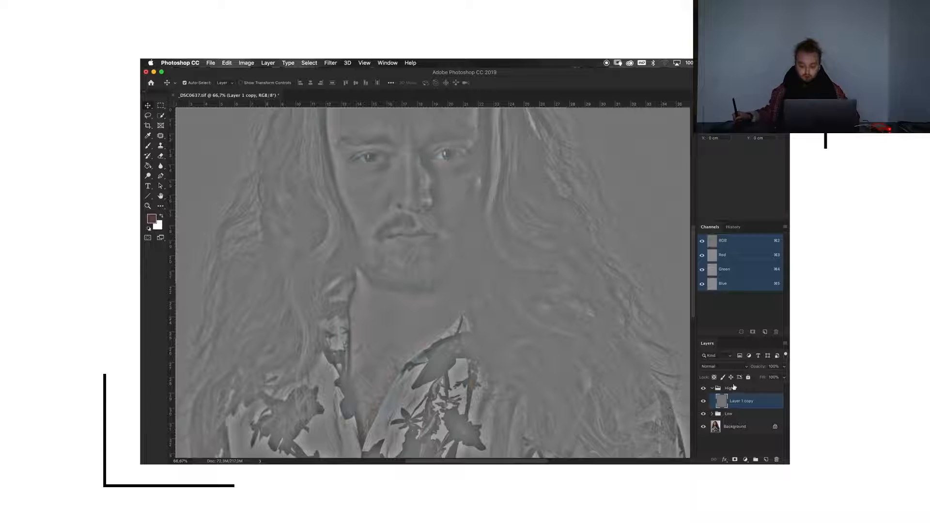
left_click(721, 366)
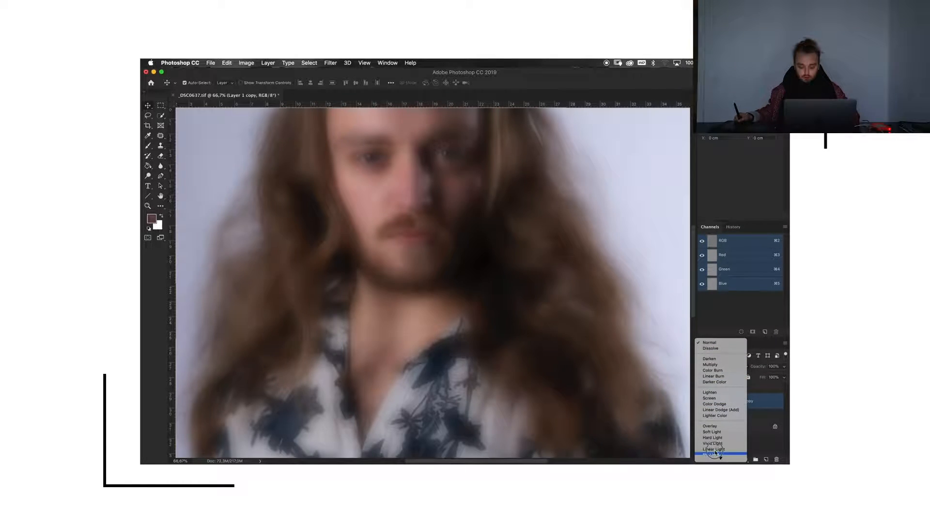
left_click(716, 449)
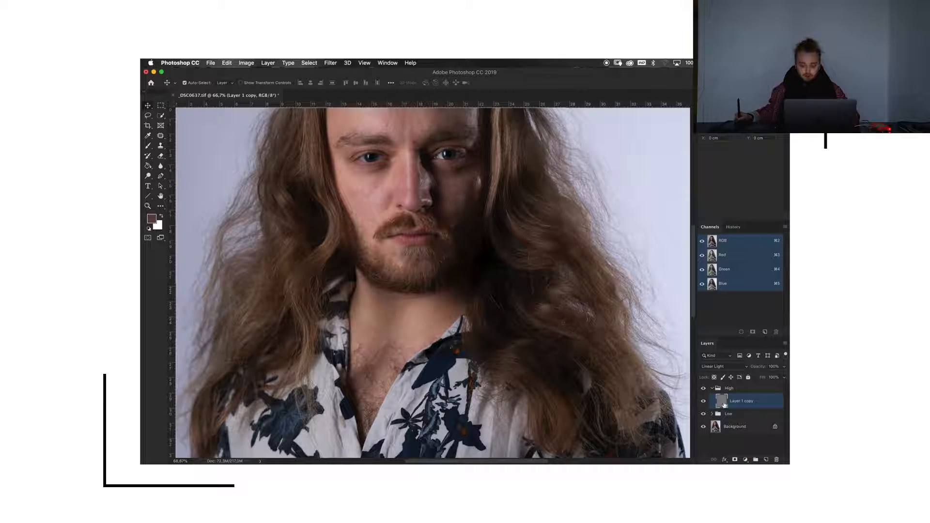
Step: Expand the High and Low groups and select Layer 1 copy in the High group
left_click(711, 389)
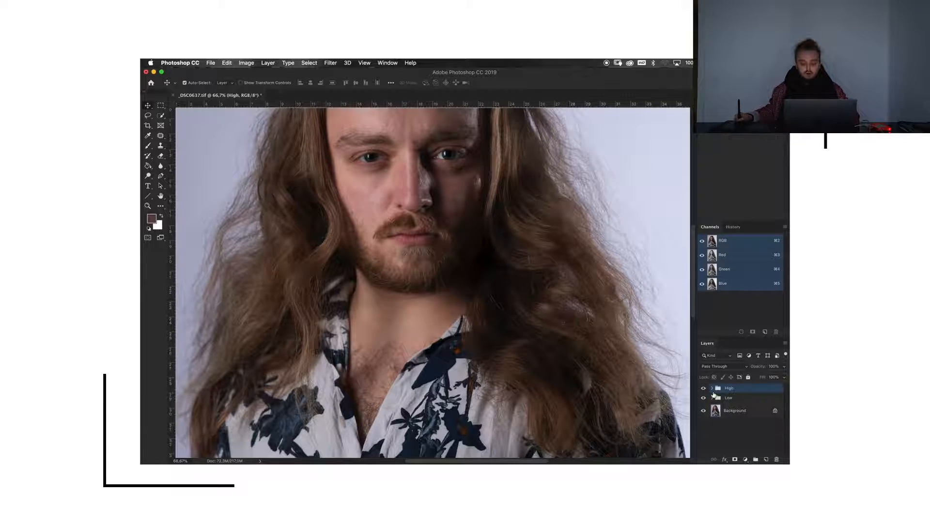
left_click(711, 398)
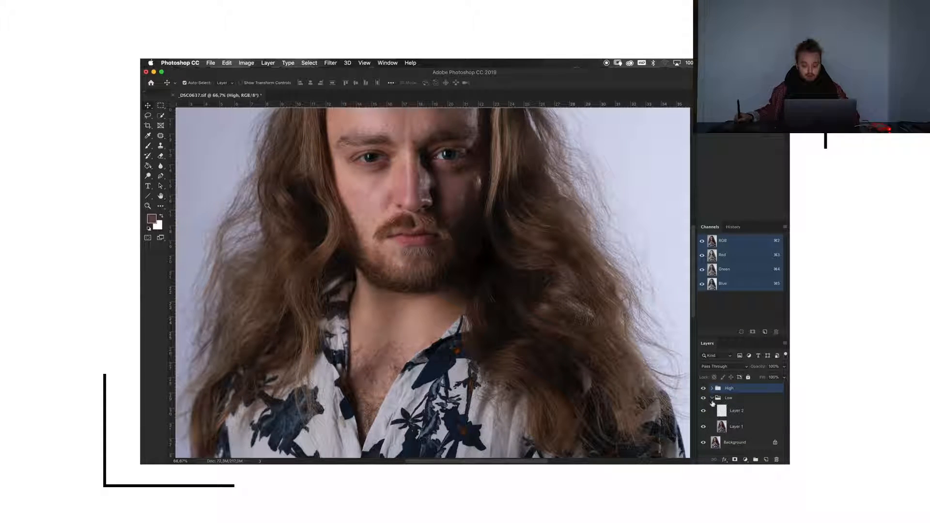
left_click(712, 398)
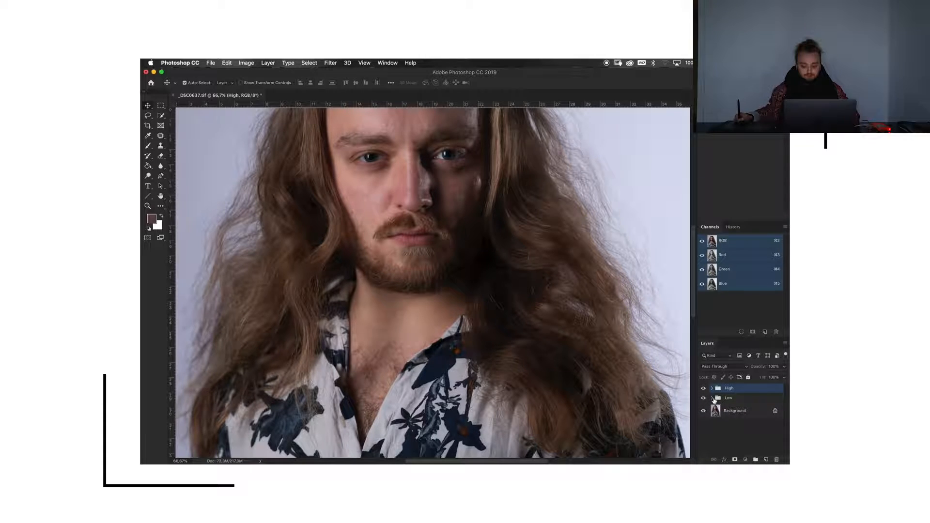
left_click(712, 397)
left_click(711, 388)
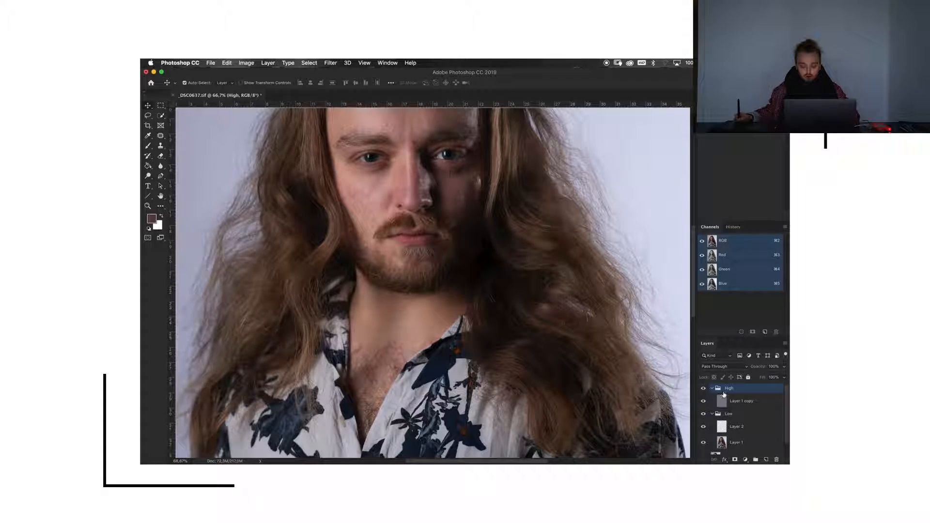
left_click(732, 403)
key("super+r")
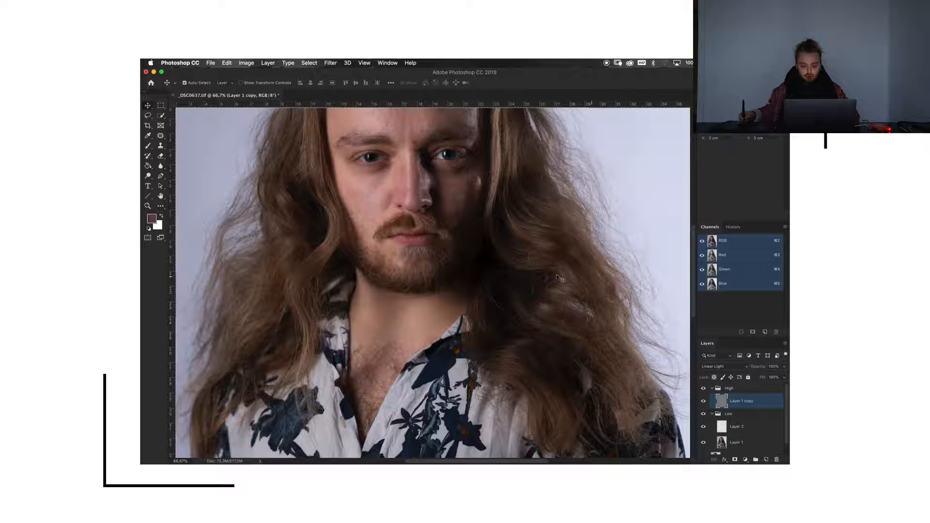
Step: Remove the red blemish between the eyebrows on Layer 1 copy with the Clone Stamp, working at 200% zoom
left_click_drag(455, 242, 491, 341)
key("super+r")
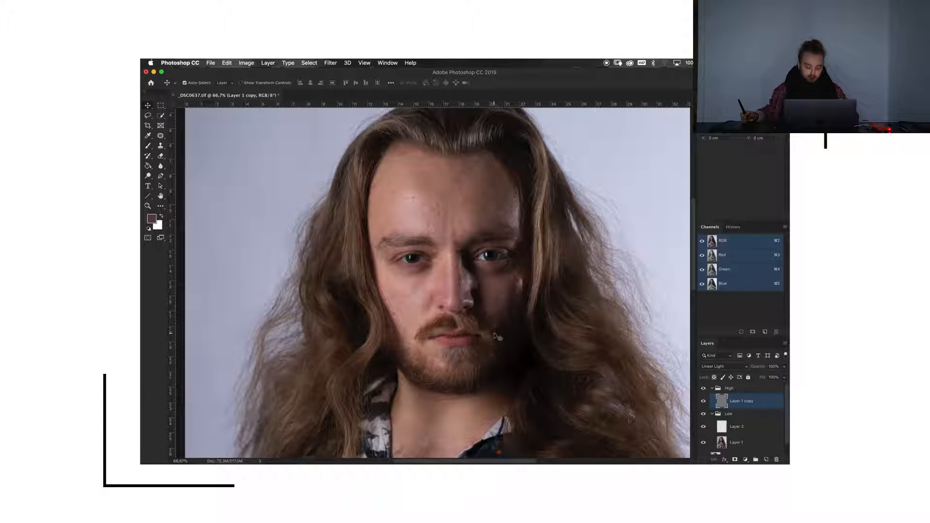
key("s")
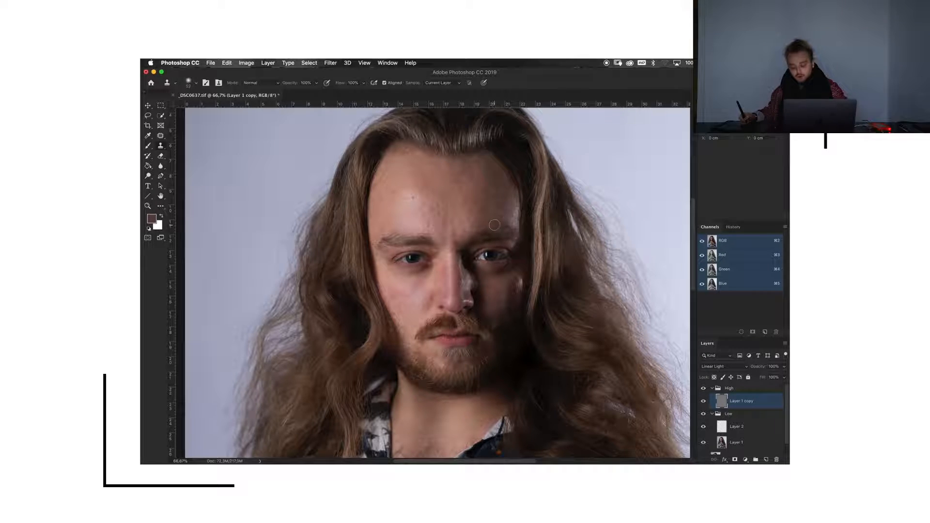
key("super+plus")
key("super+plus")
left_click_drag(493, 206, 394, 224)
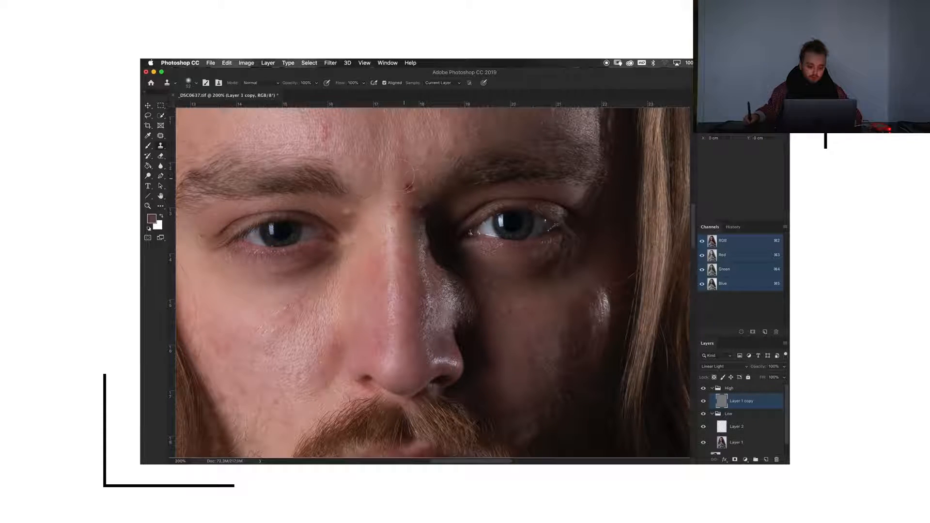
left_click(408, 187)
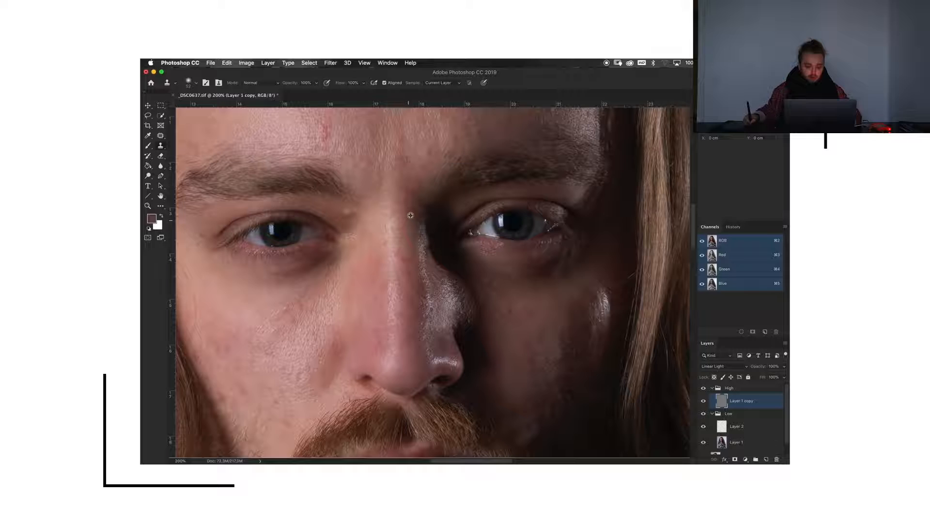
left_click_drag(402, 206, 405, 228)
Step: Clone clean skin texture over the spots on the middle and lit side of the forehead
mouse_move(356, 173)
left_mouse_down()
mouse_move(407, 218)
mouse_move(374, 200)
mouse_move(407, 217)
left_mouse_up()
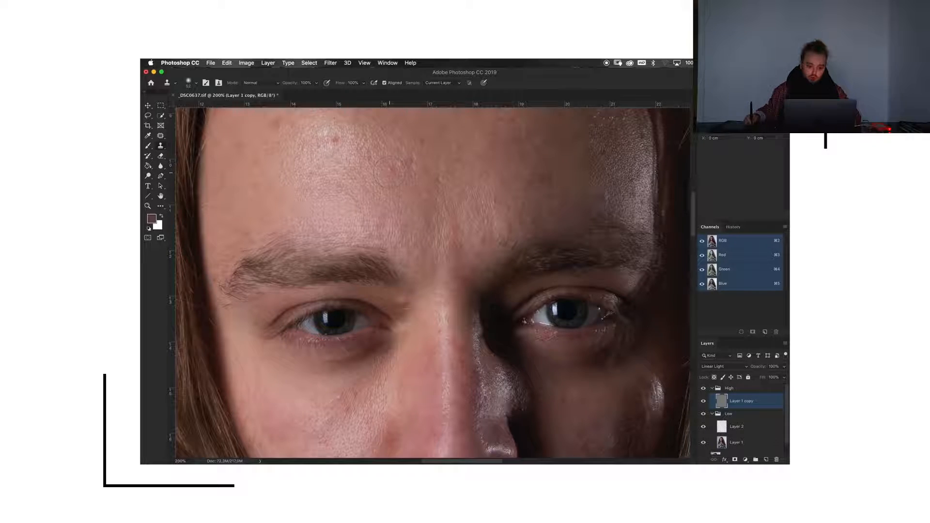
left_click_drag(411, 164, 419, 194)
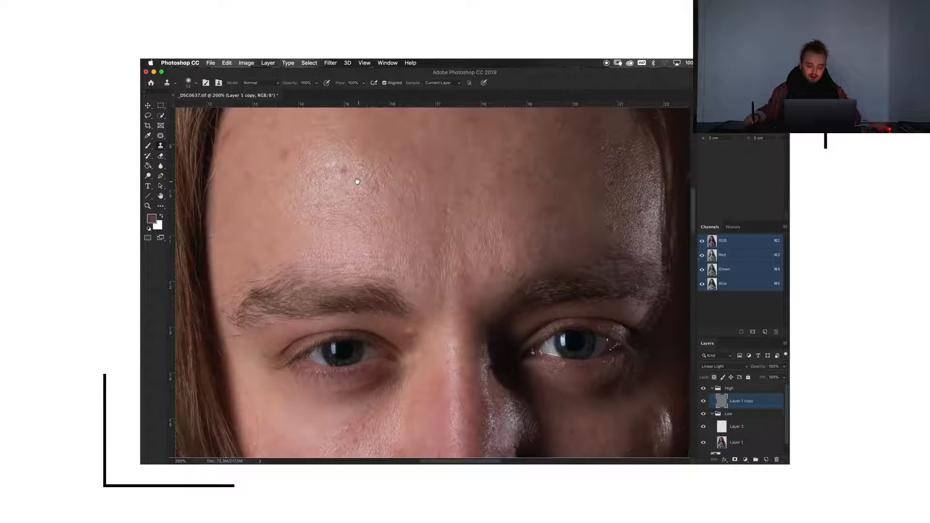
left_click_drag(348, 182, 409, 216)
key("super+r")
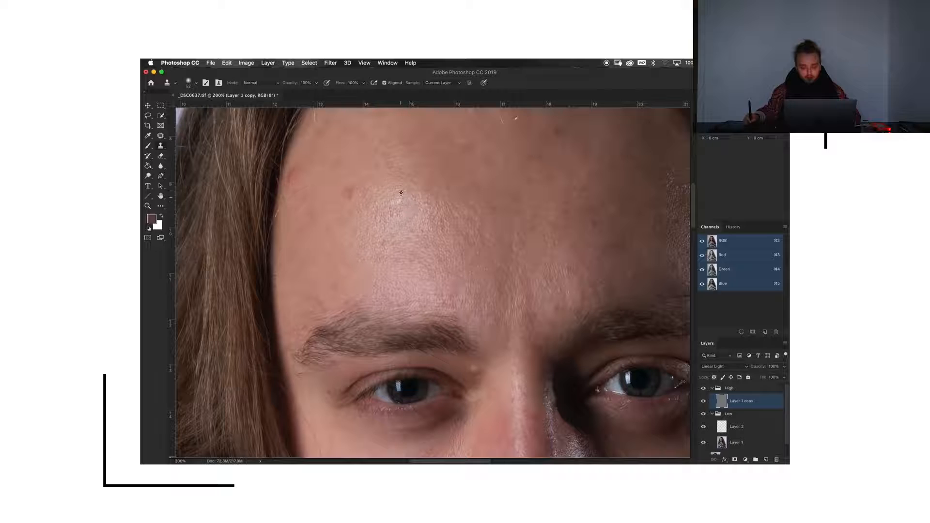
left_click(369, 197, "alt")
left_click(348, 192)
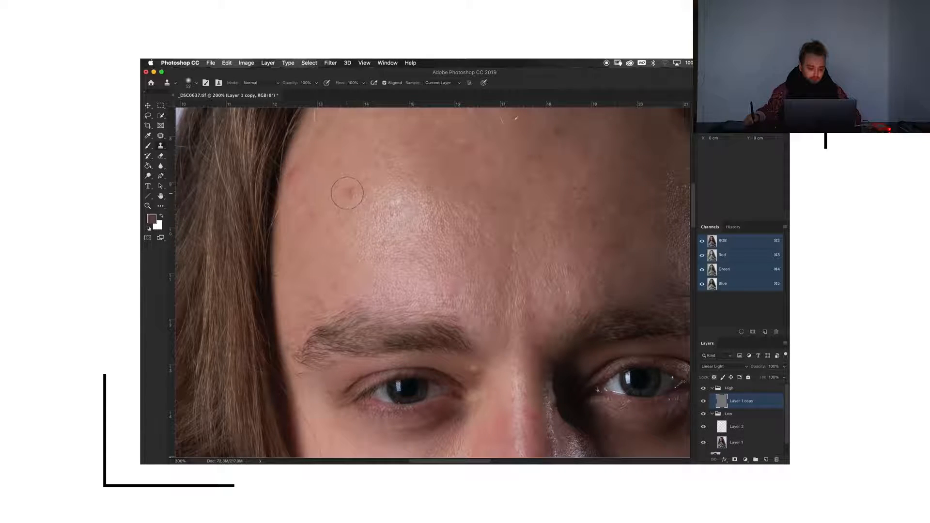
left_click_drag(348, 192, 394, 223)
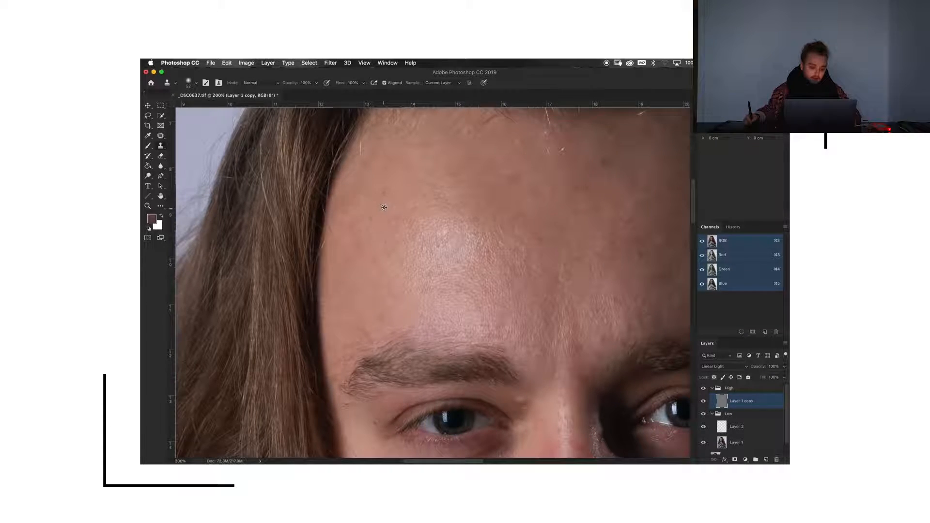
mouse_move(408, 209)
left_mouse_down()
mouse_move(389, 205)
mouse_move(404, 205)
left_mouse_up()
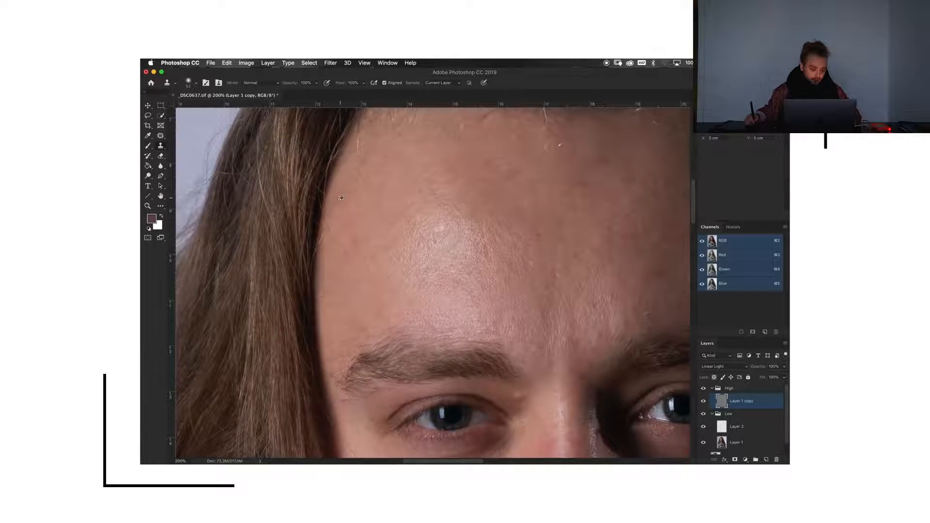
Step: Clone out the spots on the upper forehead and beside the highlight on its shadowed side
mouse_move(523, 219)
left_mouse_down()
mouse_move(467, 202)
mouse_move(452, 234)
left_mouse_up()
left_click(518, 190, "alt")
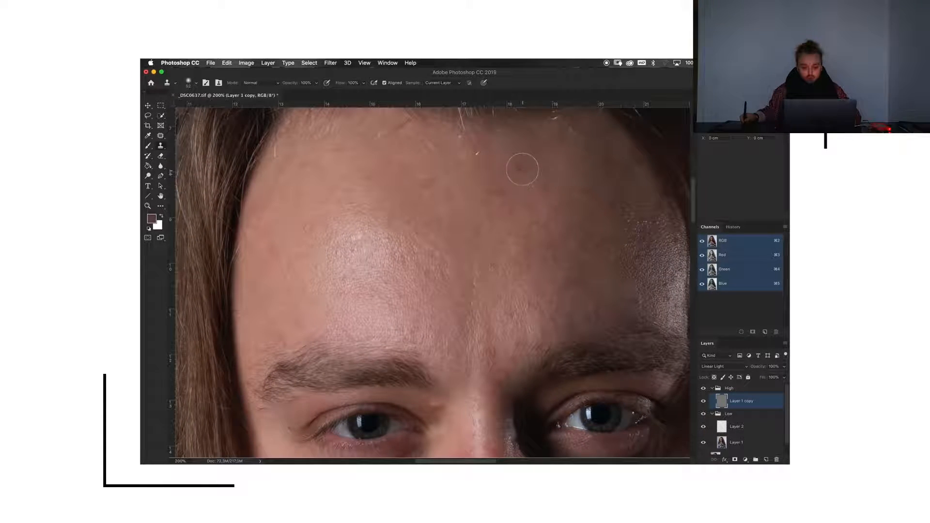
left_click_drag(522, 170, 450, 215)
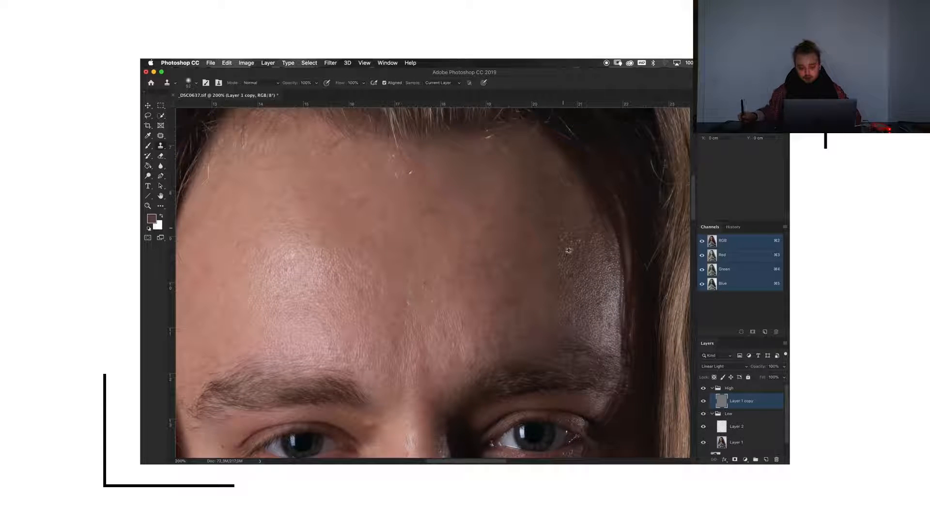
left_click(573, 312, "alt")
key("bracketright")
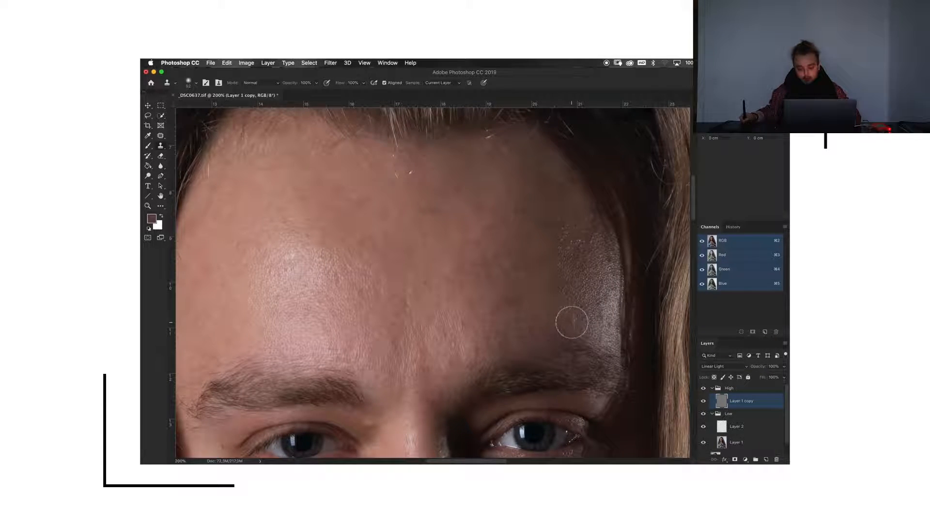
left_click(571, 322)
Step: Sample nearby skin and clone away the remaining spots above the eyebrow on the shadowed side
left_click_drag(536, 306, 566, 300)
left_click(539, 305, "alt")
left_click(534, 304)
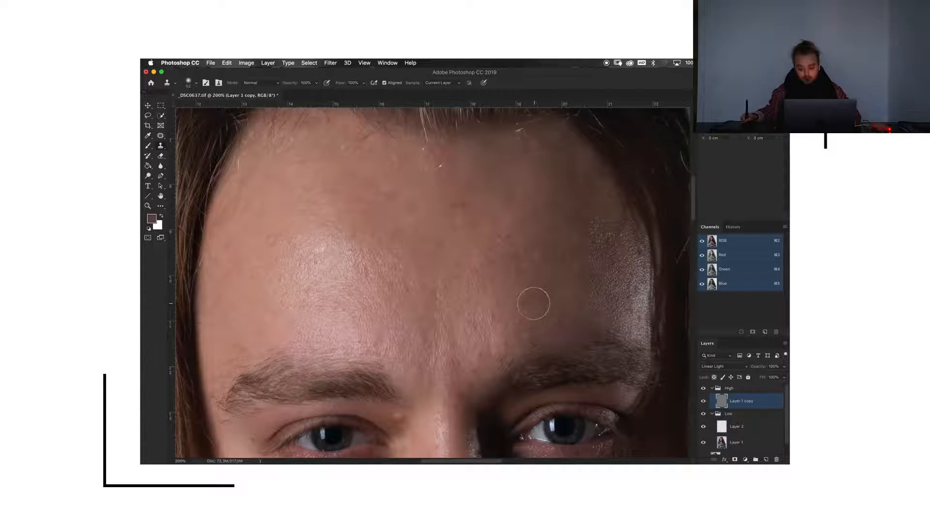
left_click(522, 290, "alt")
left_click(518, 303)
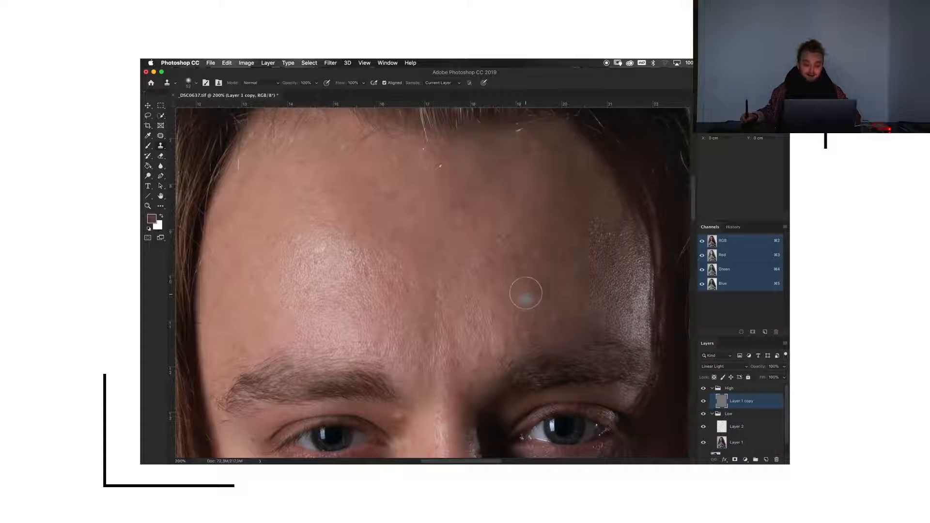
left_click_drag(455, 278, 469, 276)
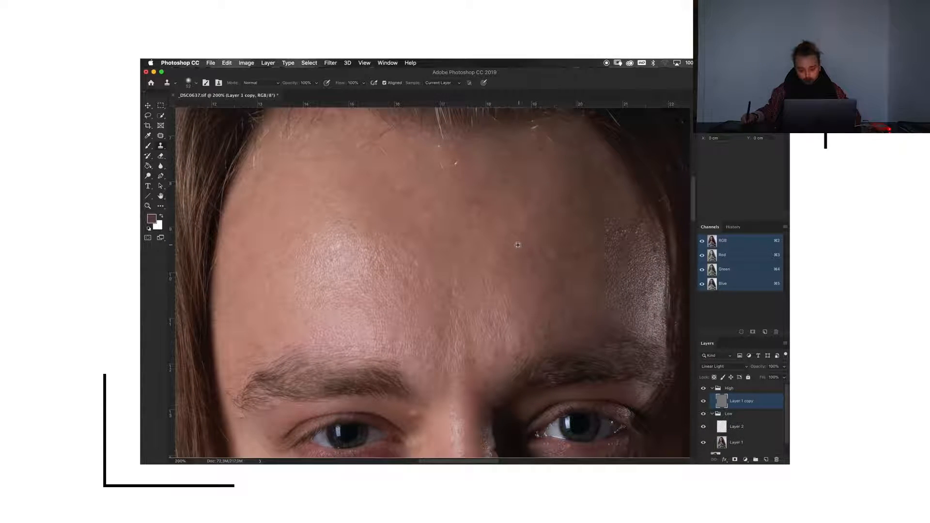
Step: Clone clean skin texture over the blemishes on the lit cheek beside the nose
scroll(503, 245, "down", 10)
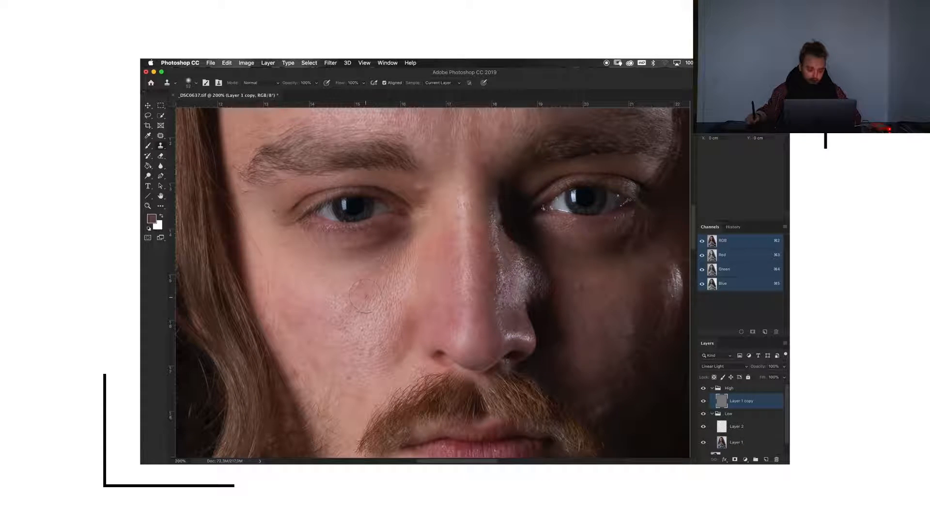
mouse_move(373, 284)
left_mouse_down()
mouse_move(385, 217)
mouse_move(374, 201)
left_mouse_up()
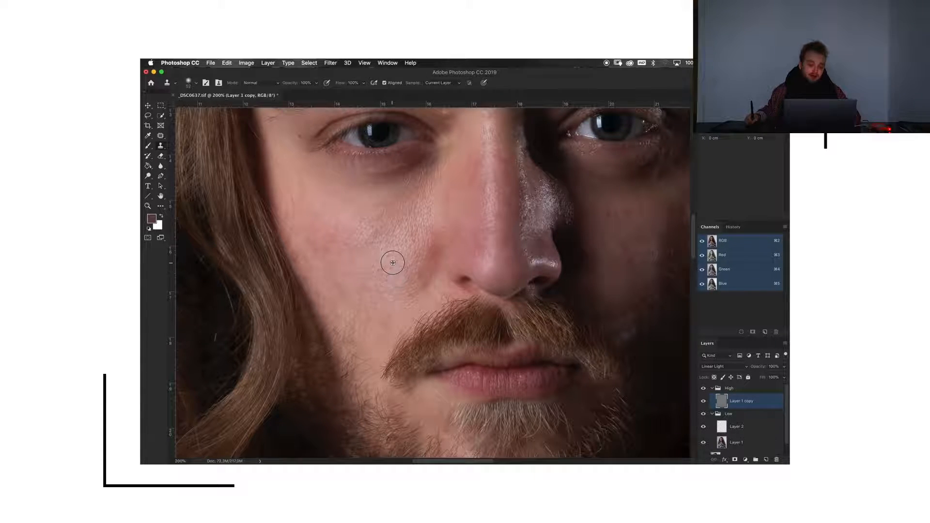
mouse_move(382, 257)
left_mouse_down()
mouse_move(389, 248)
mouse_move(425, 253)
mouse_move(372, 214)
left_mouse_up()
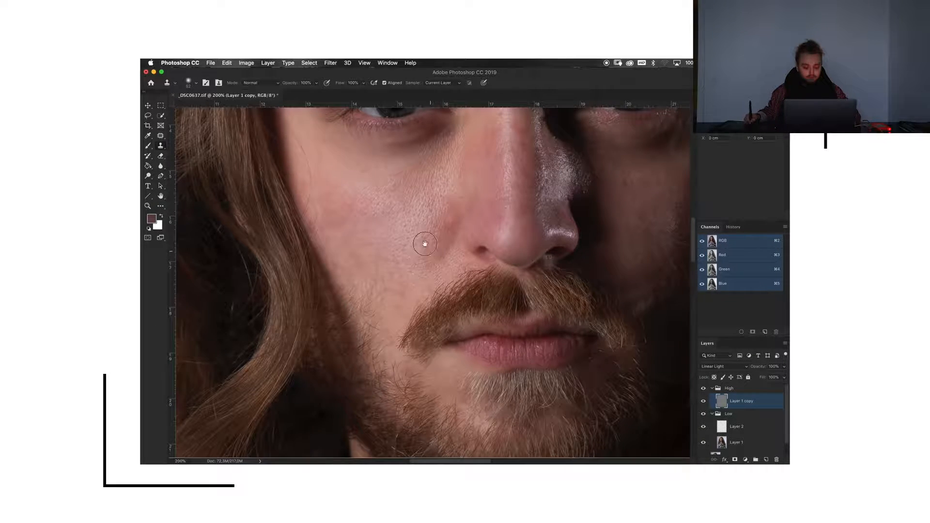
Step: Touch up the remaining spots at the lit temple and lower forehead with the Clone Stamp
mouse_move(421, 243)
left_mouse_down()
mouse_move(338, 155)
mouse_move(241, 281)
mouse_move(242, 298)
left_mouse_up()
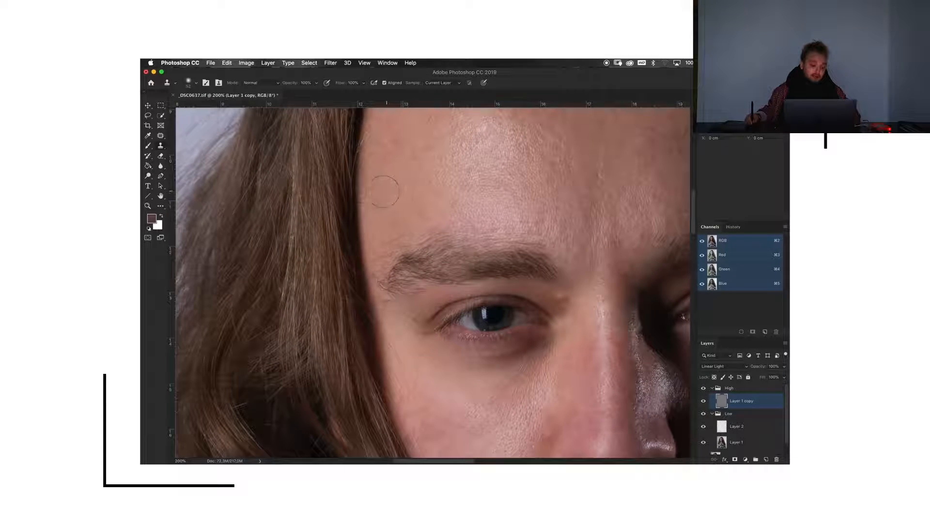
left_click_drag(407, 199, 380, 208)
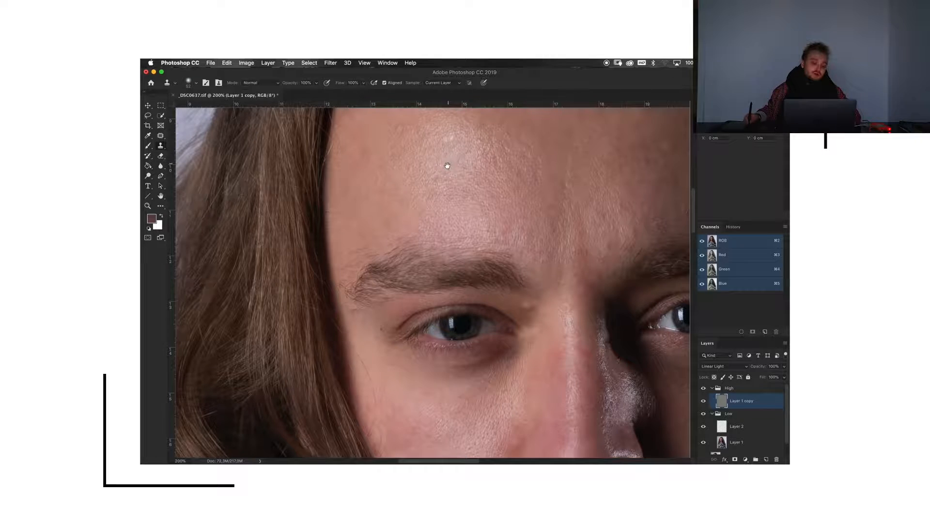
left_click_drag(428, 163, 350, 173)
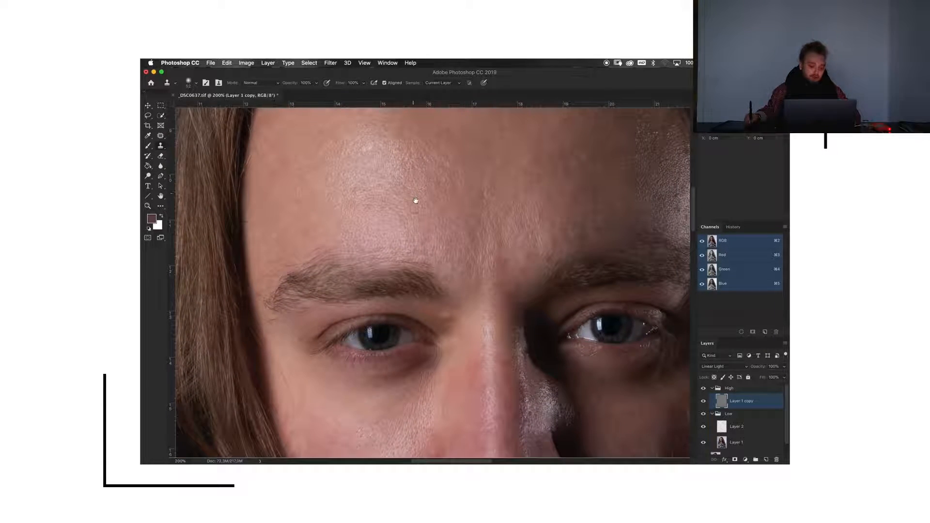
left_click_drag(415, 201, 386, 153)
key("super+r")
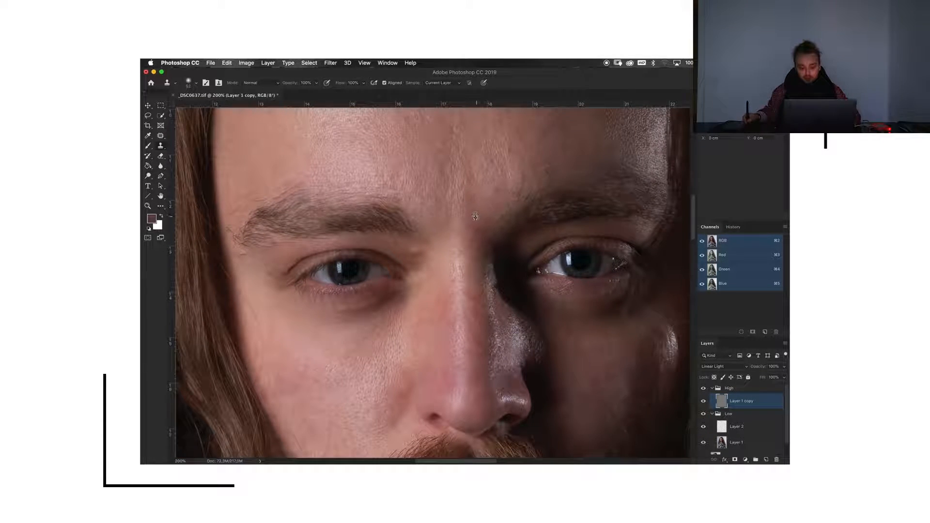
Step: Set the Clone Stamp opacity to 20% and soften the skin texture on the lit cheek
left_click_drag(427, 213, 419, 153)
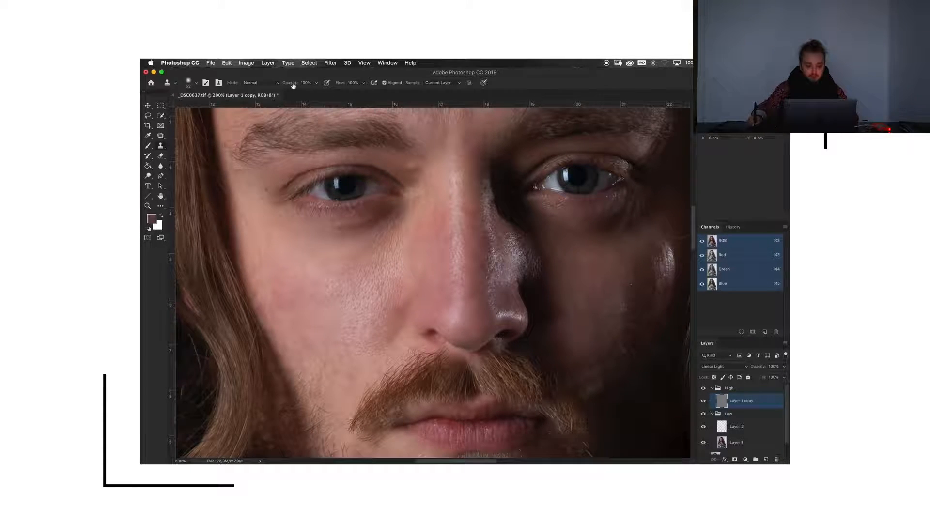
left_click_drag(293, 86, 263, 89)
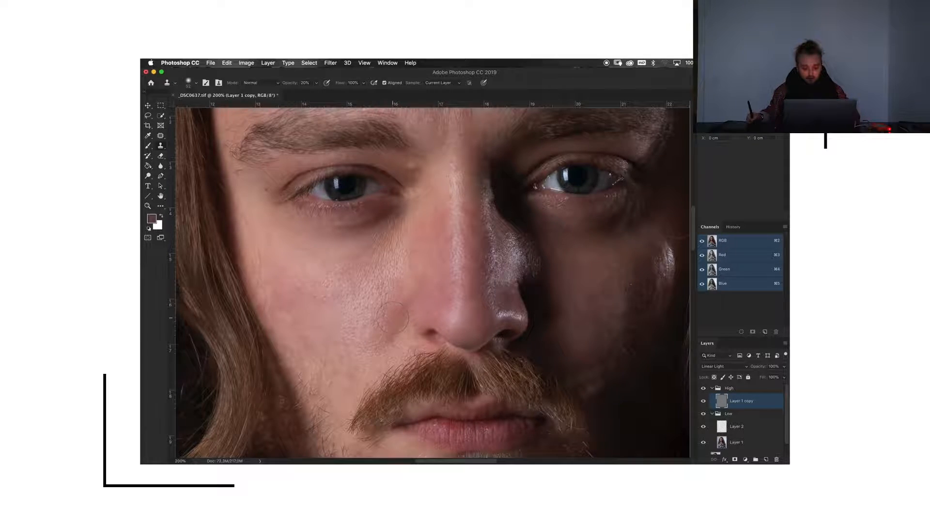
key("super+z")
key("super+z")
scroll(384, 245, "down", 5)
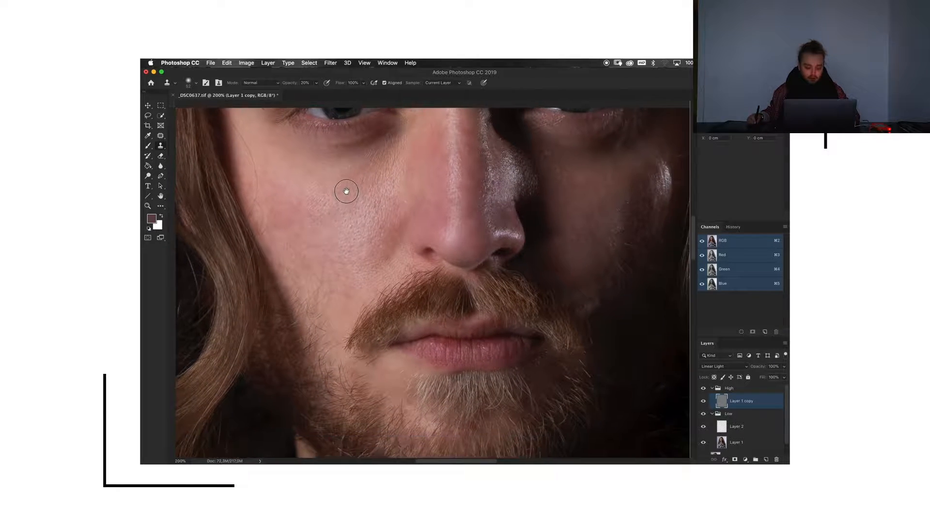
left_click_drag(353, 242, 344, 321)
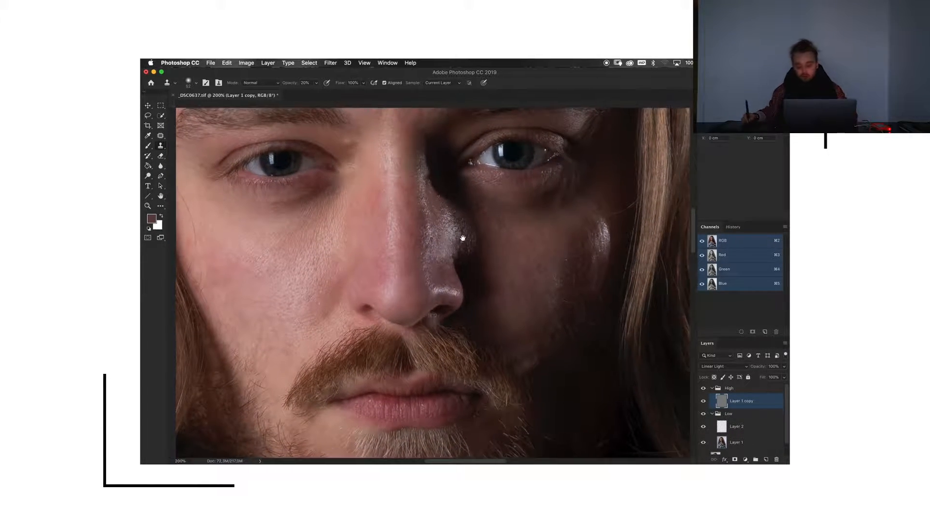
Step: Compare the retouched portrait with the original by showing only the Background layer and restoring the others
key("super+minus")
key("super+minus")
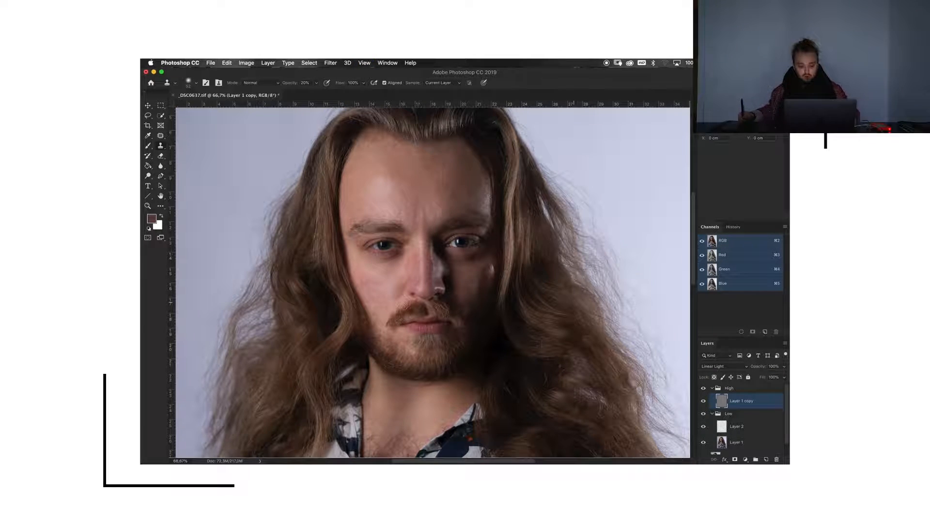
scroll(725, 434, "down", 1)
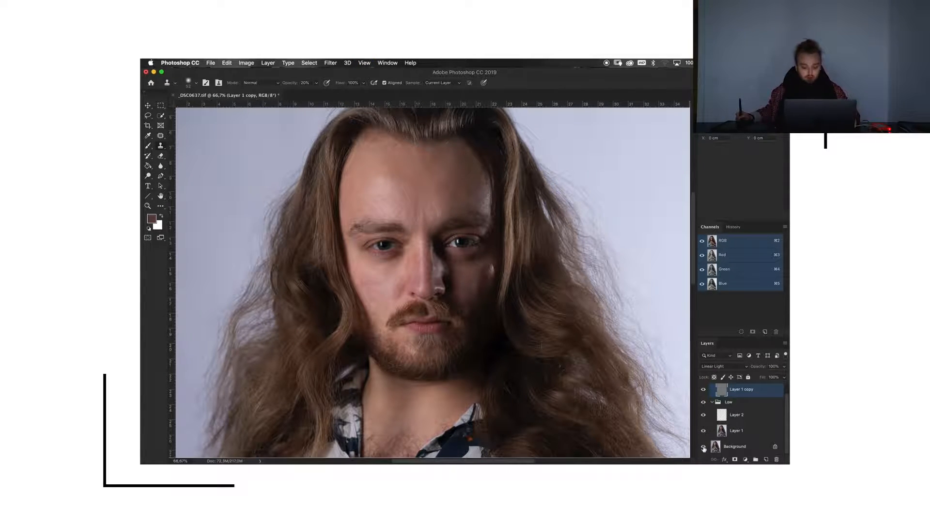
left_click(703, 448, "alt")
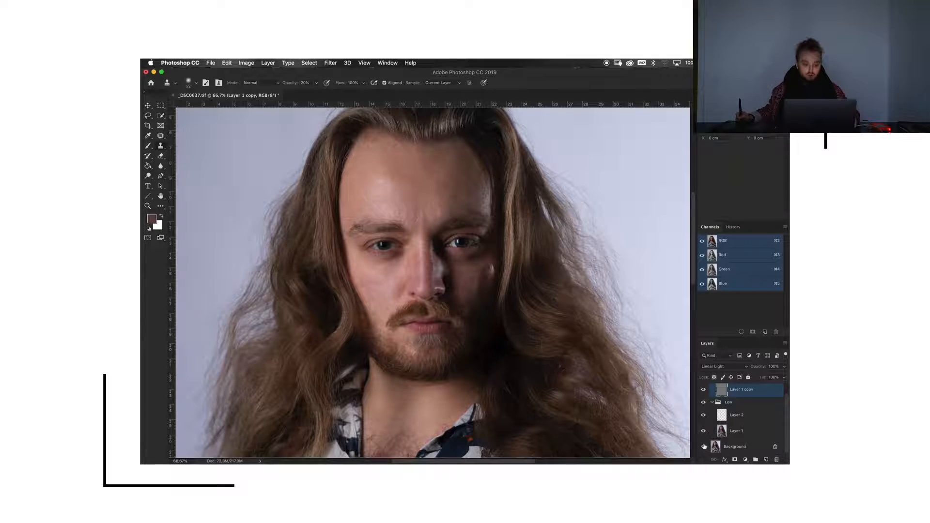
Step: On Layer 2 in the Low group, set the Brush to 10% opacity with a soft tip and sample the lit cheek's skin tone
left_click(741, 416)
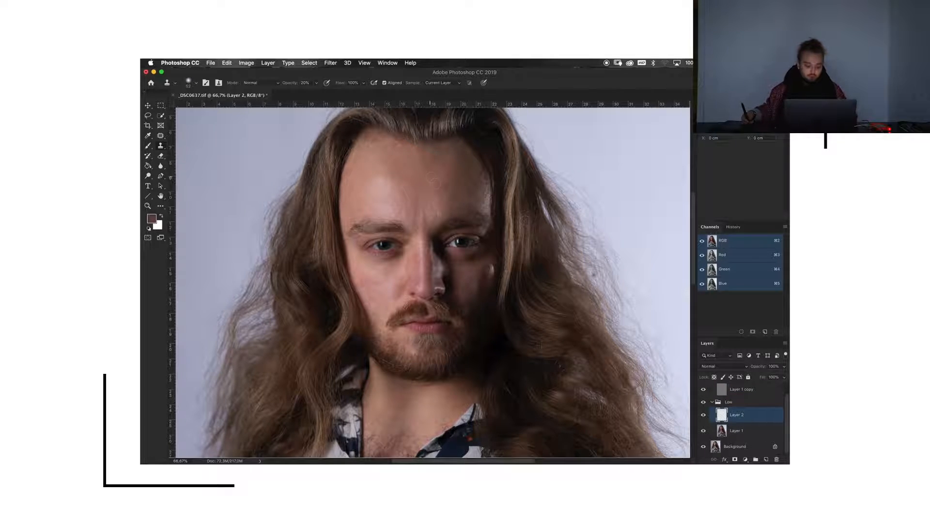
key("b")
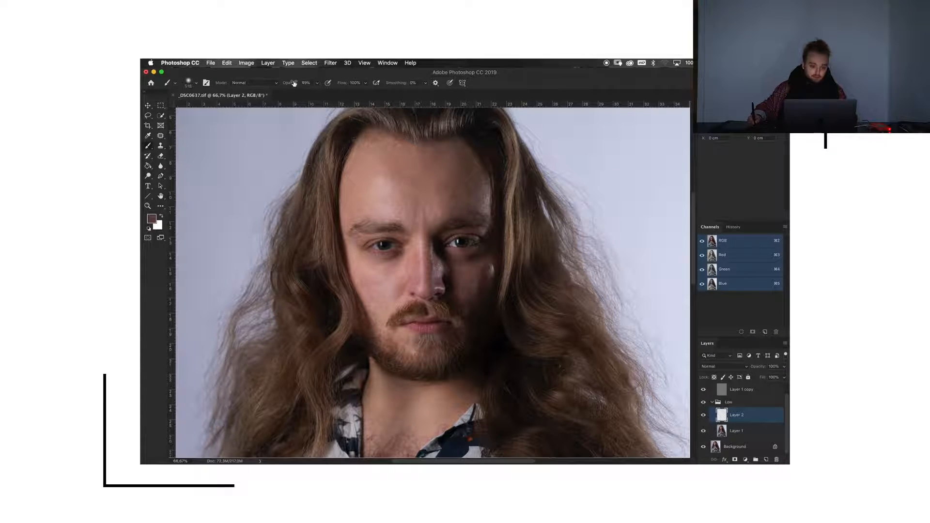
left_click_drag(293, 83, 278, 87)
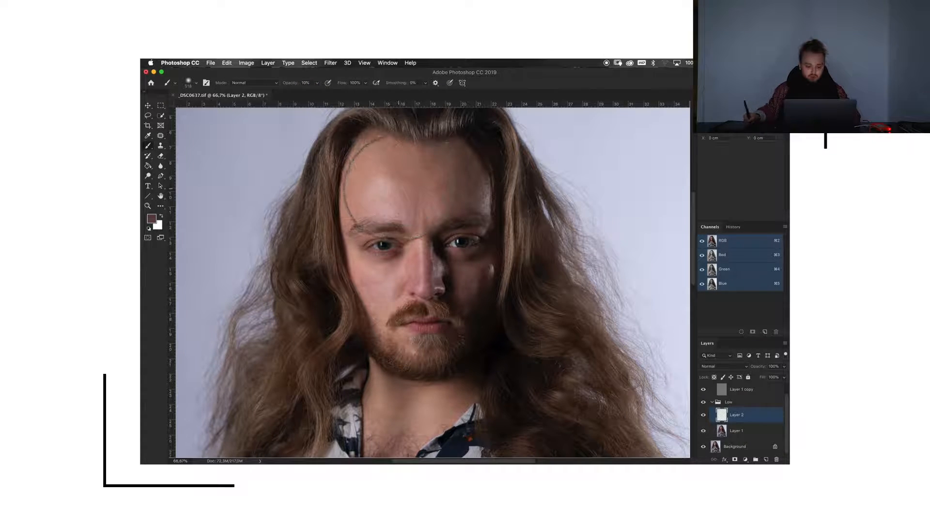
left_click(195, 83)
left_click(223, 107)
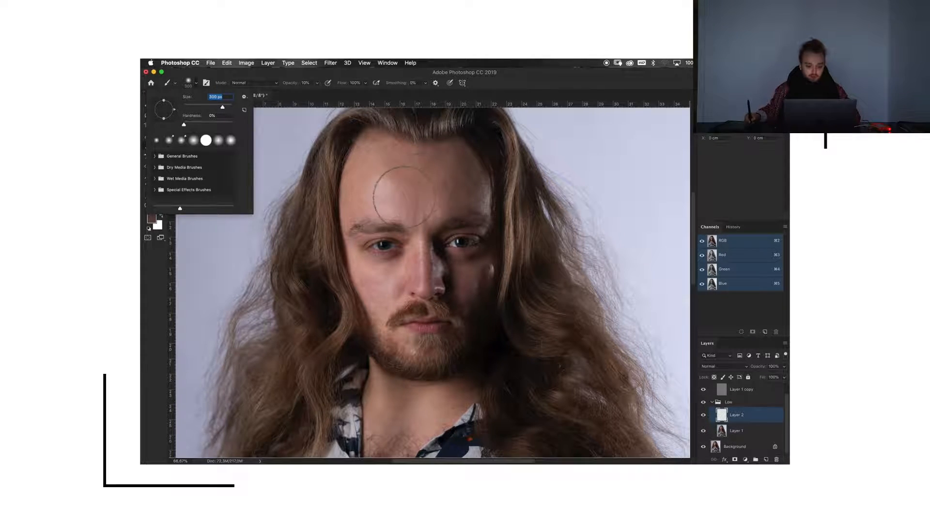
left_click(469, 95)
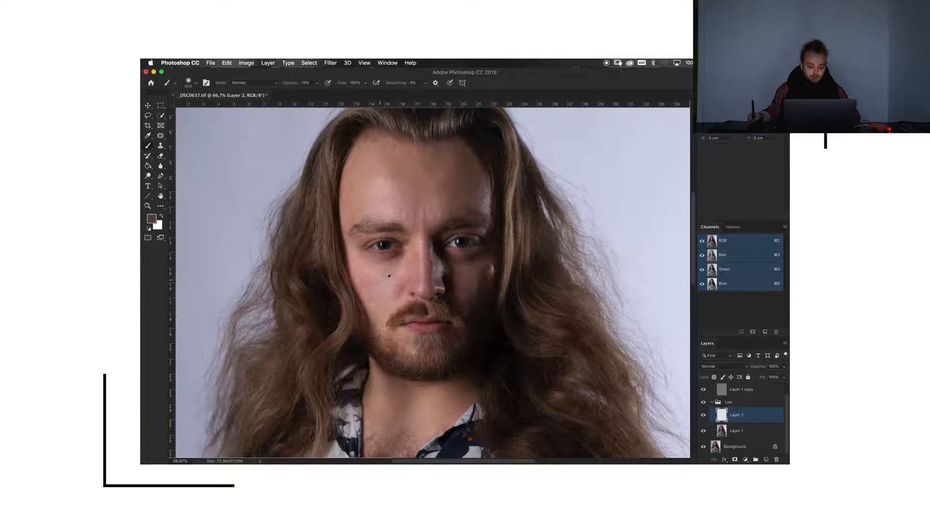
left_click(396, 283, "alt")
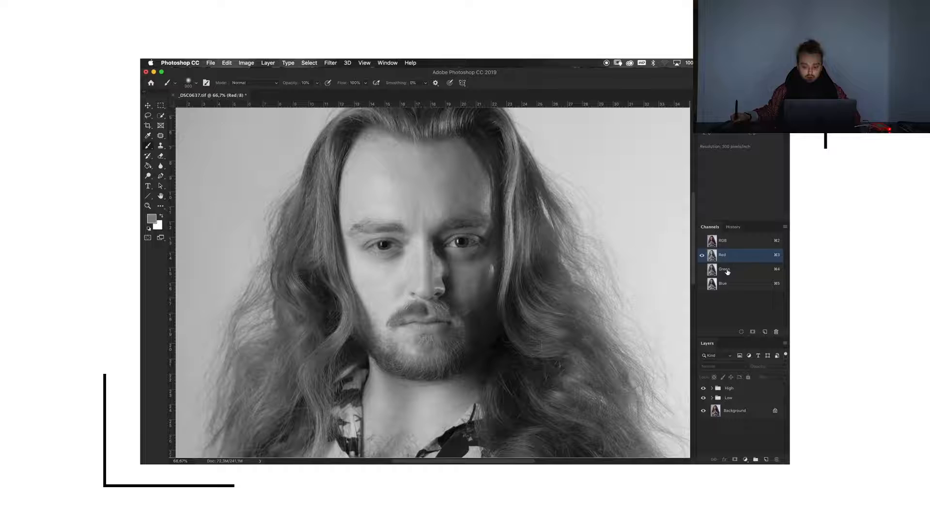
Step: Examine the portrait's tones in the Red, Green and Blue channels individually, then restore the composite RGB view
left_click(729, 265)
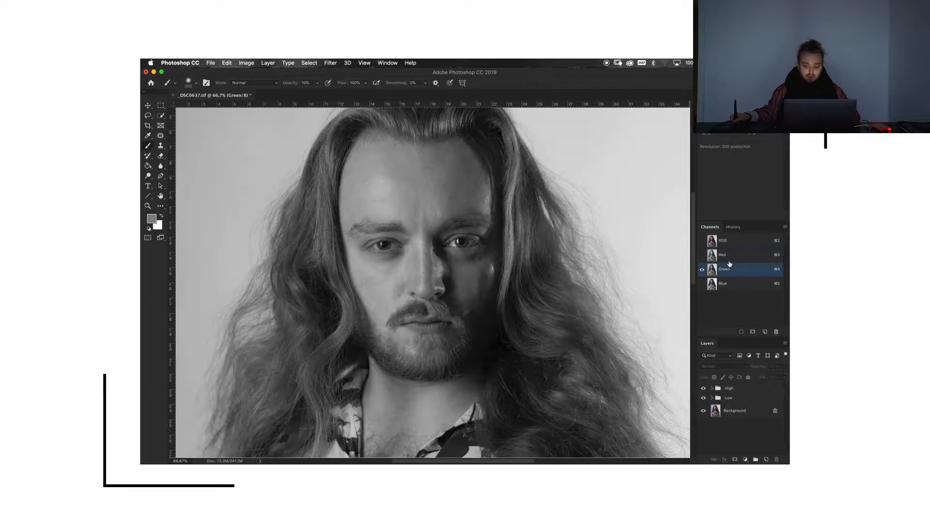
left_click(732, 256)
left_click(739, 270)
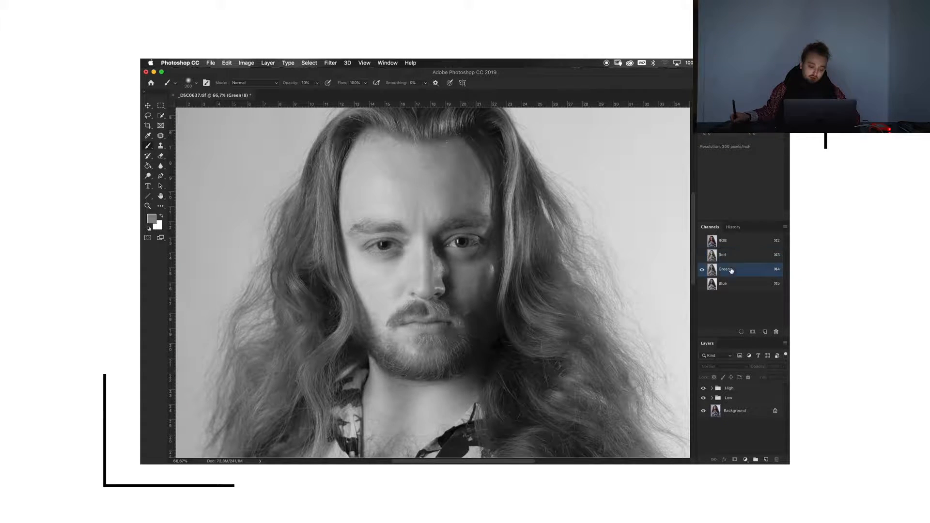
left_click(739, 285)
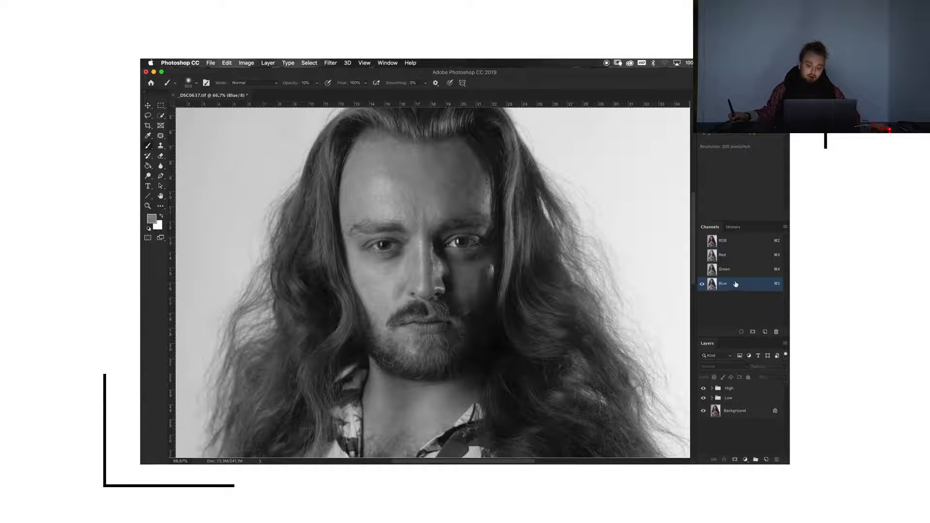
key("super+minus")
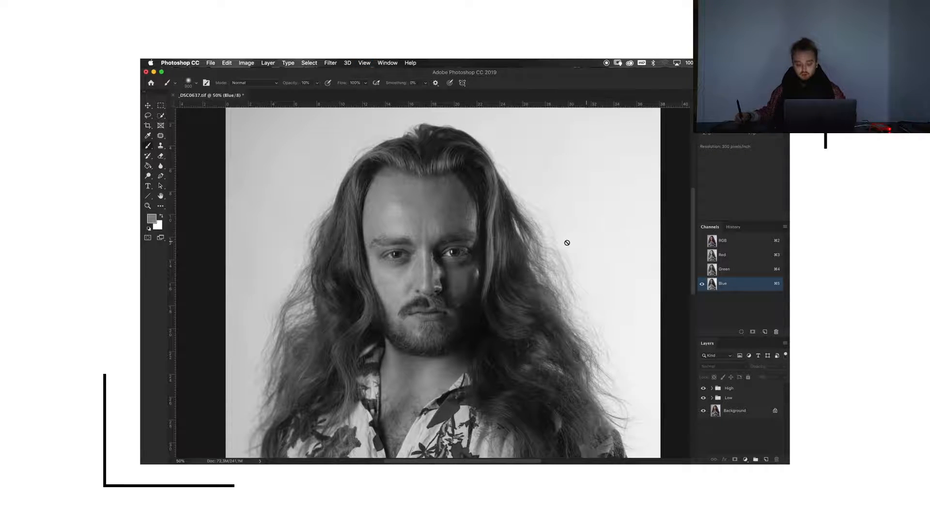
left_click_drag(465, 265, 483, 209)
key("super+r")
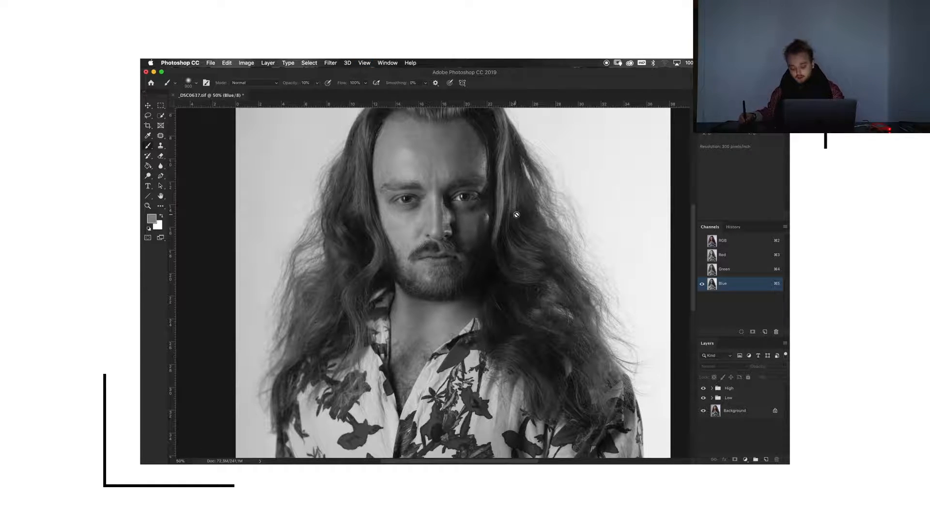
key("super+minus")
scroll(523, 204, "down", 1)
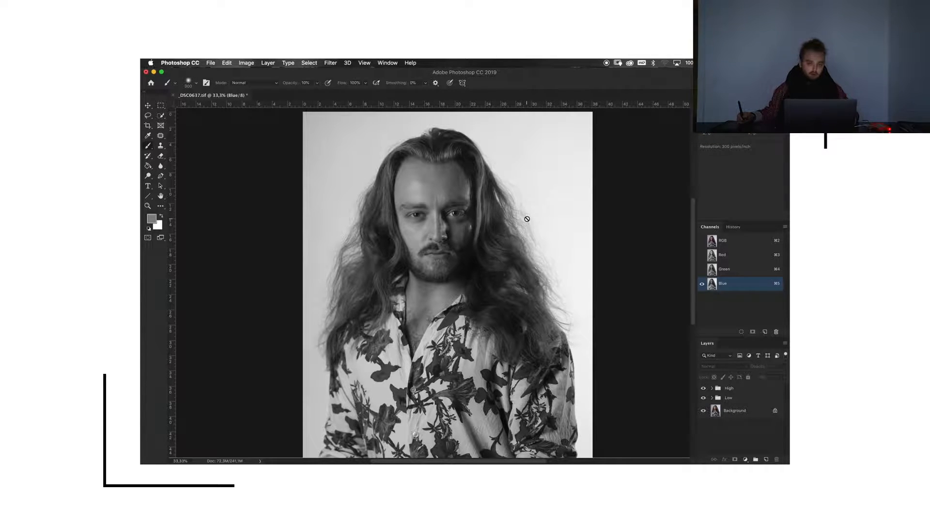
left_click(735, 270)
left_click(735, 255)
left_click(733, 241)
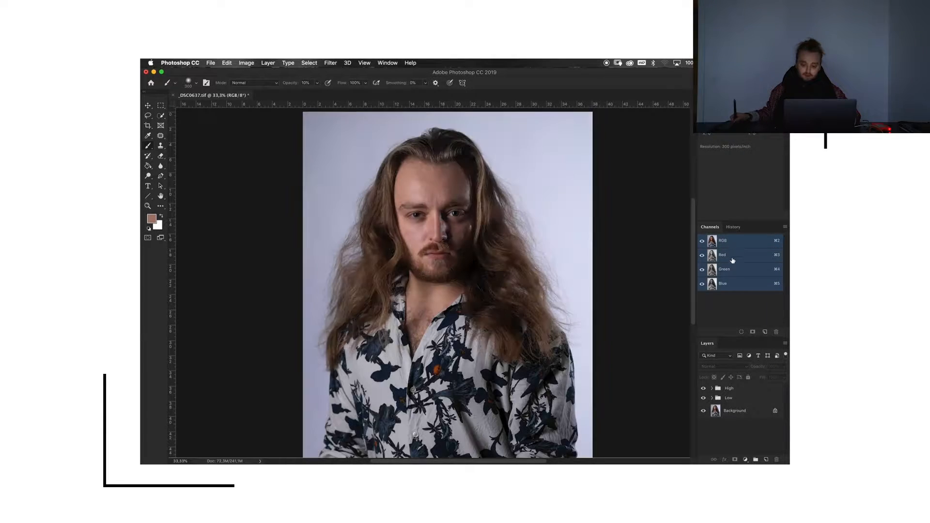
Step: Compare how bright the skin and background are in each colour channel again and return to full colour
left_click(734, 255)
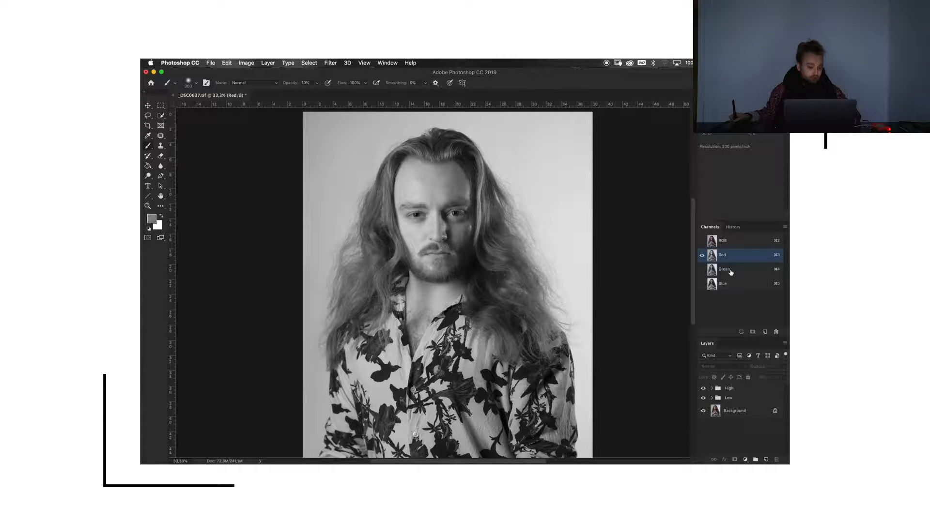
left_click(731, 274)
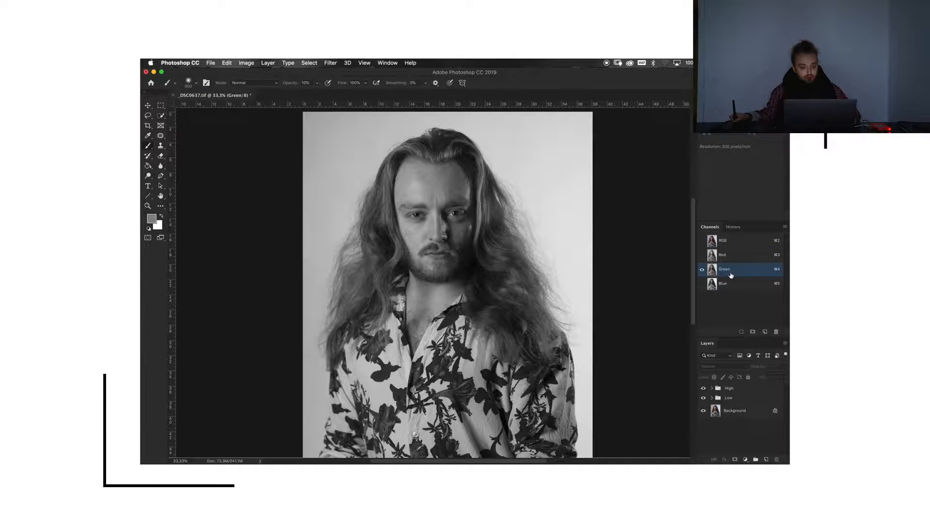
left_click(731, 287)
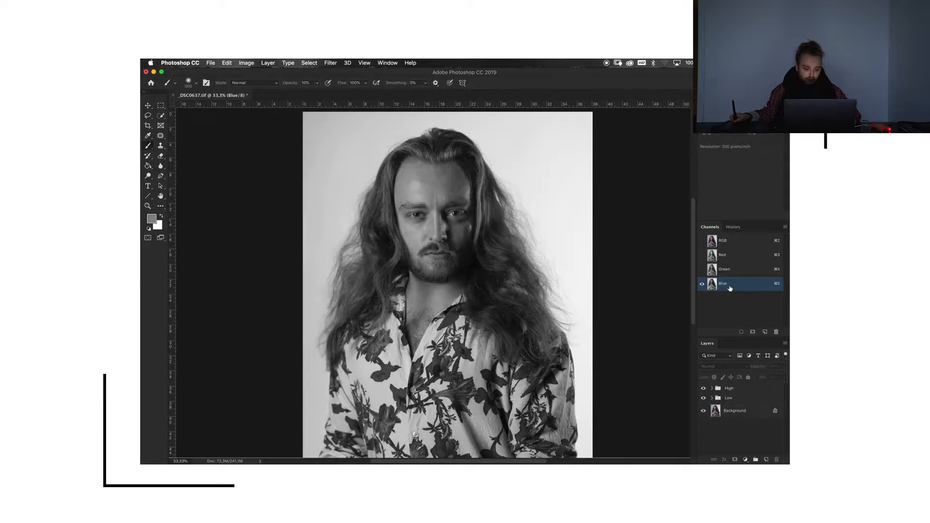
left_click(733, 257)
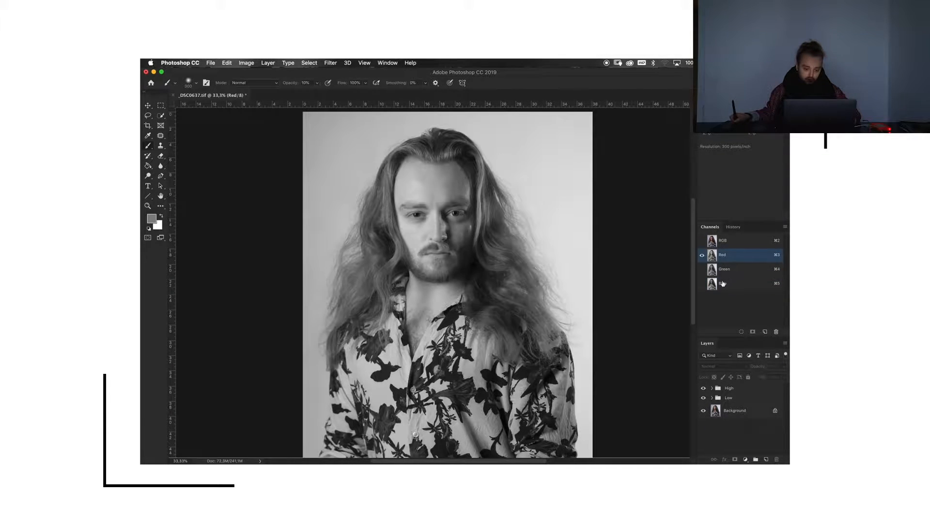
left_click(723, 285)
left_click(730, 240)
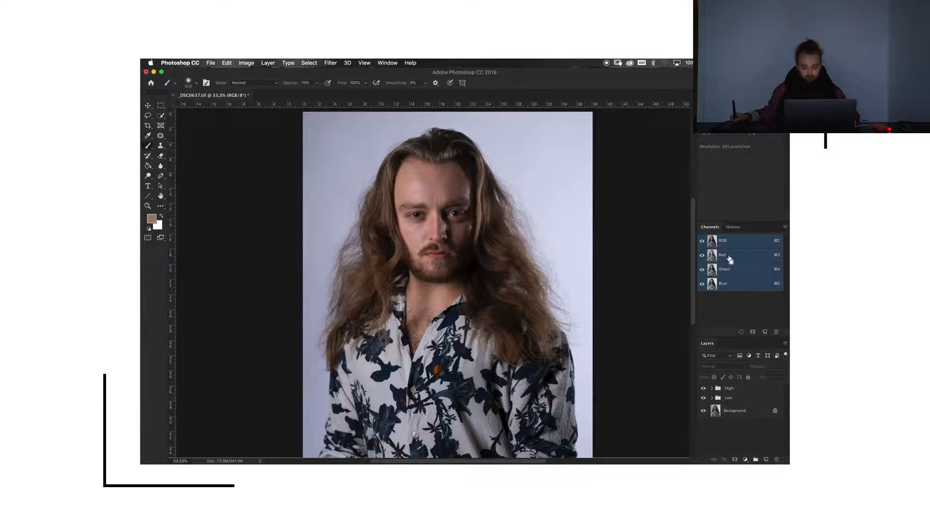
Step: Load the image's luminosity as a selection and add a Curves adjustment layer masked by it, with a midtone point on its curve
key("super+alt+2")
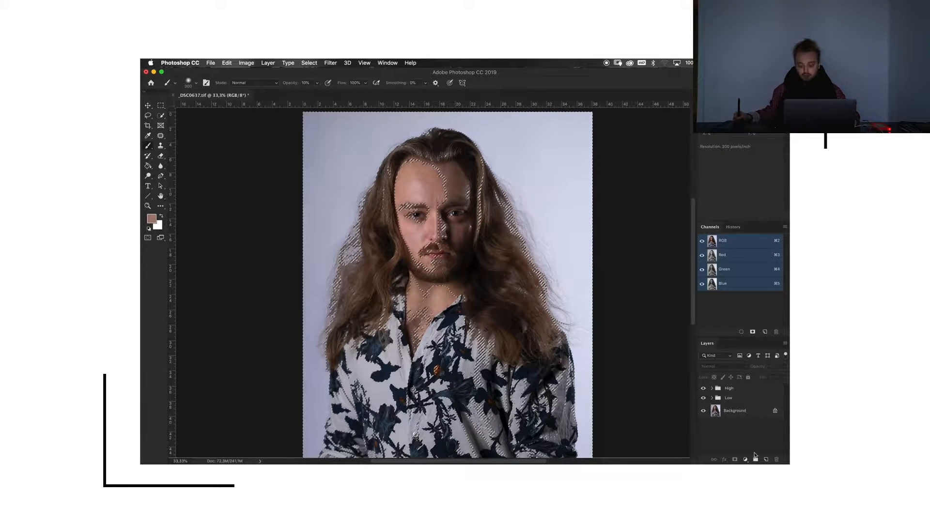
left_click(745, 459)
left_click(741, 349)
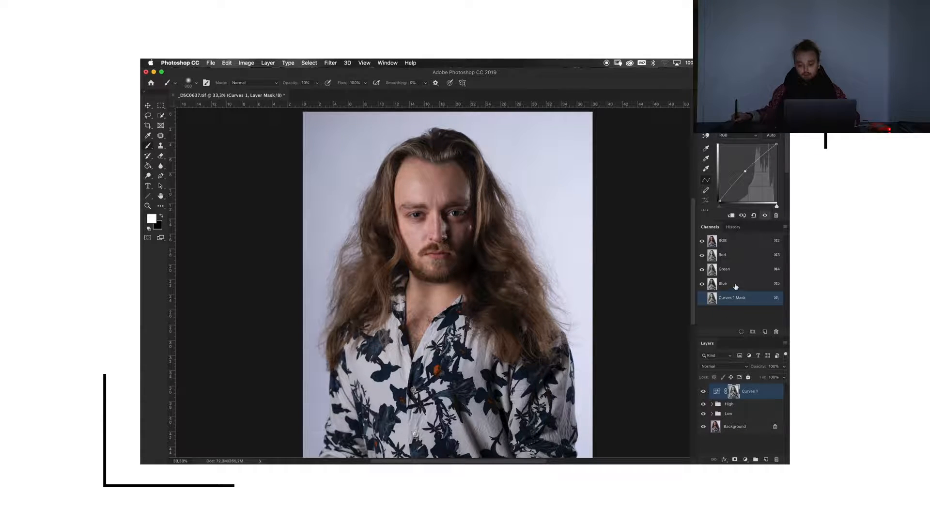
Step: Reload the luminosity selection, add a second Curves layer with the mask inverted, and place a midtone point on its curve
key("super+2")
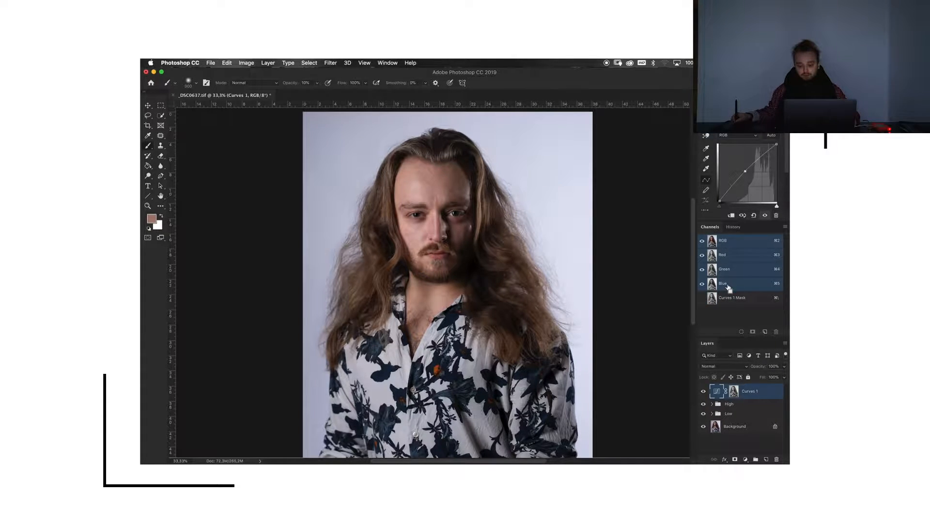
key("super+alt+2")
left_click(745, 459)
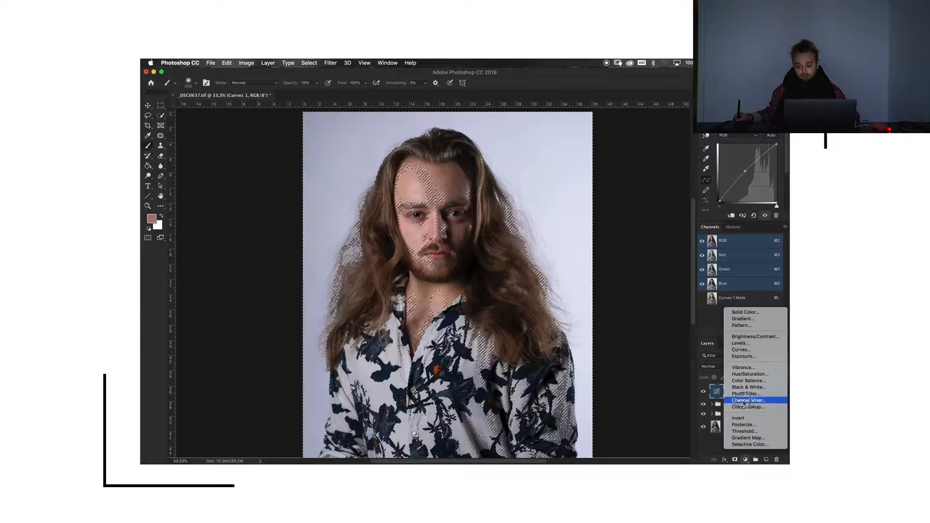
left_click(741, 349)
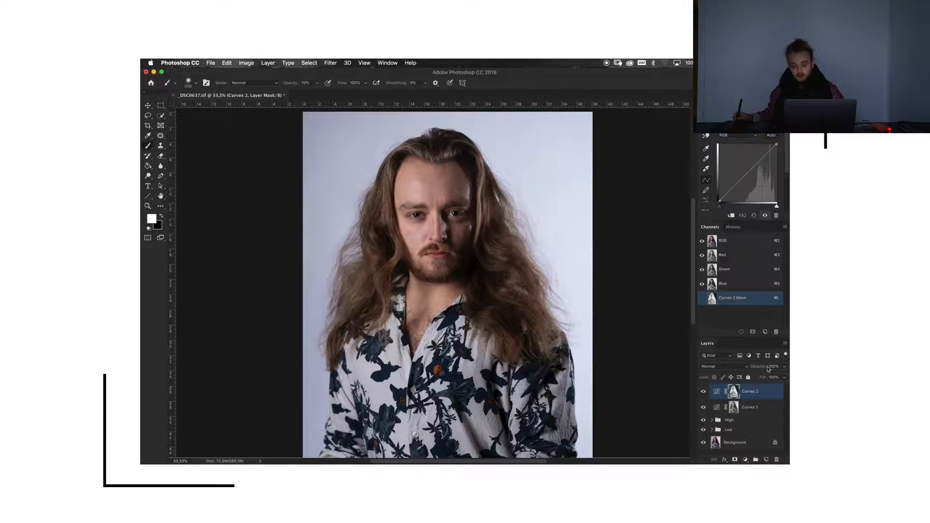
left_click(750, 173)
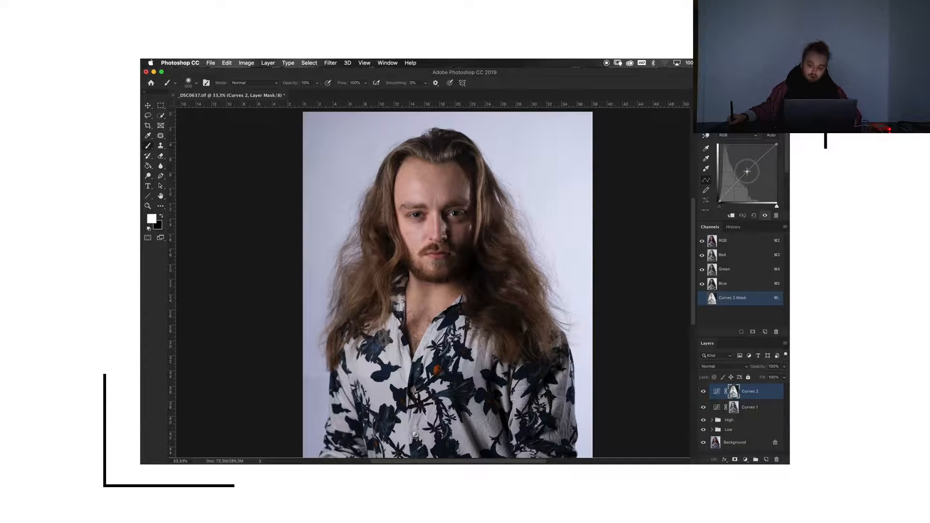